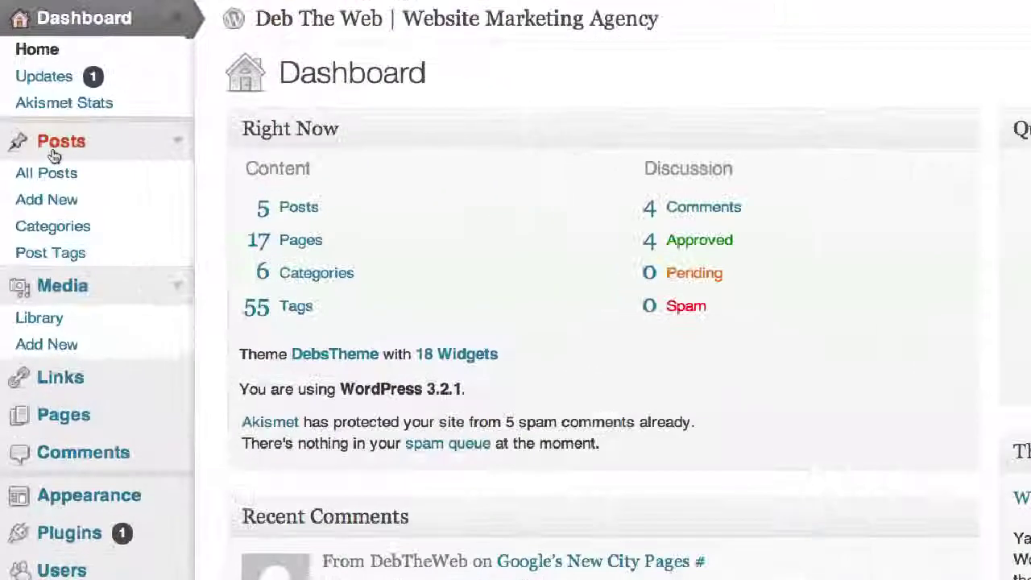
# - Open the All Posts list from the Posts menu in the admin sidebar
pyautogui.click(177, 147)
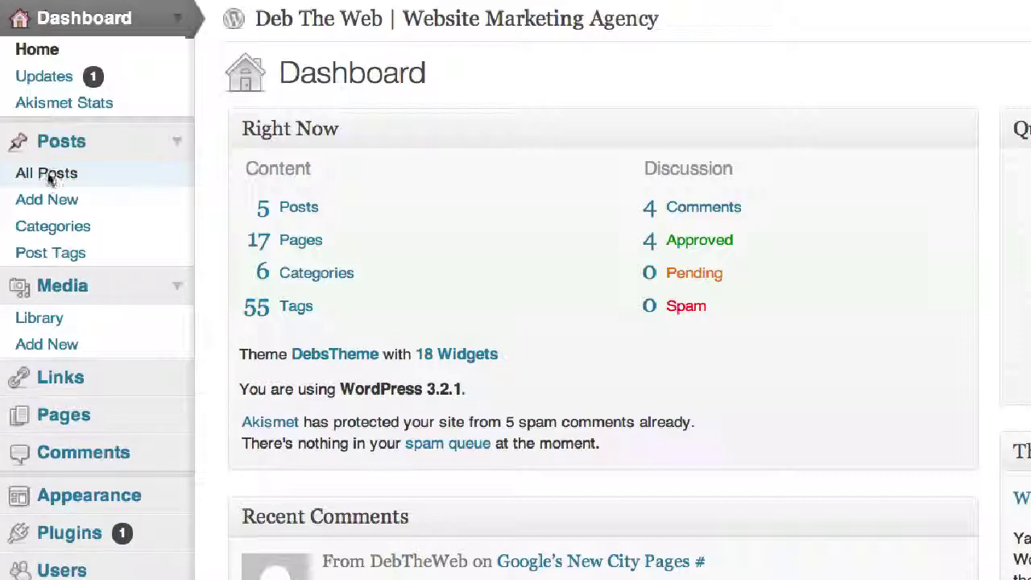
pyautogui.click(49, 173)
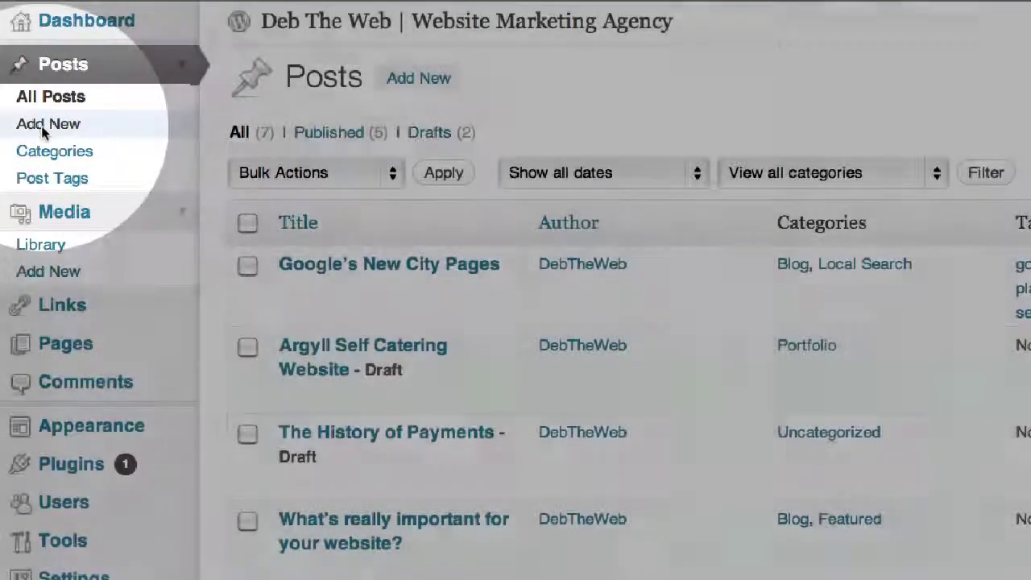
# - Start a new post titled 'Post Title Goes Here' and let the draft autosave
pyautogui.click(44, 129)
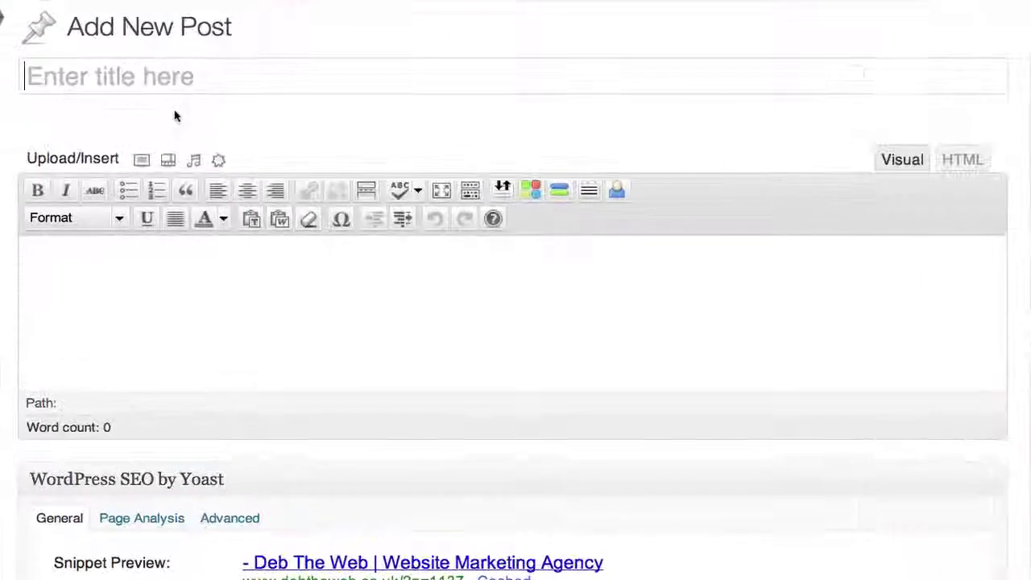
pyautogui.write('Po')
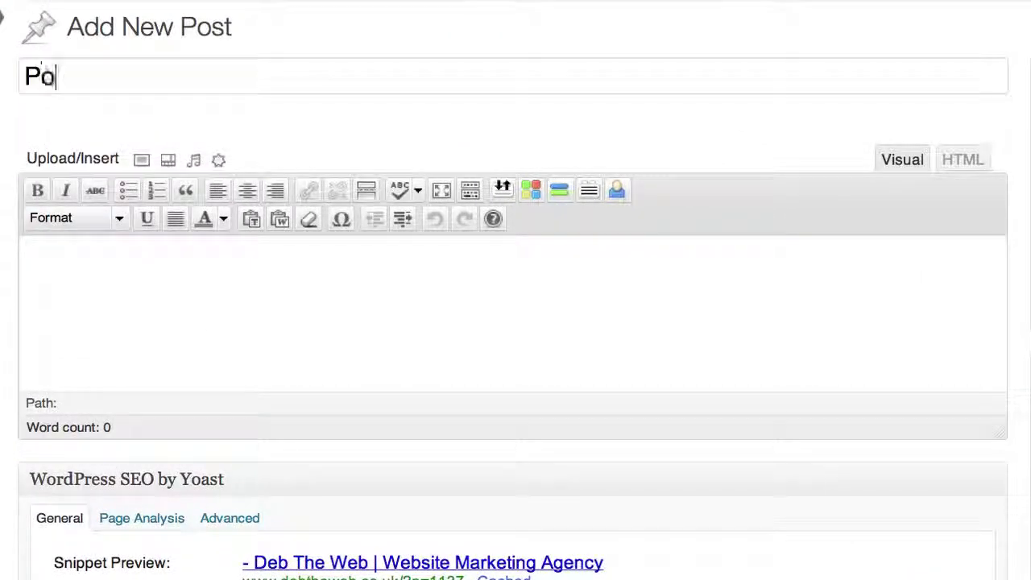
pyautogui.write('st Tit')
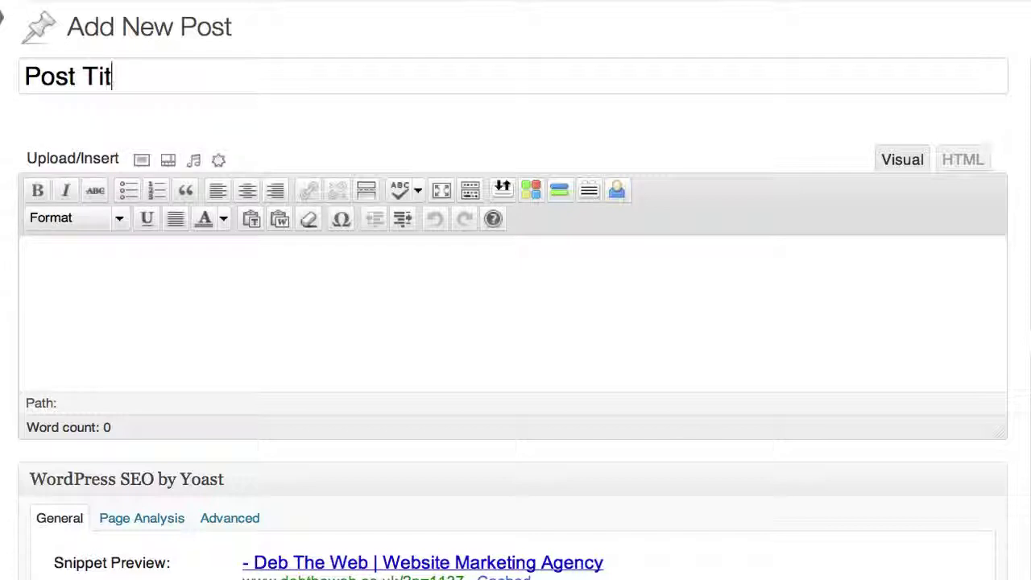
pyautogui.write('le Goes H')
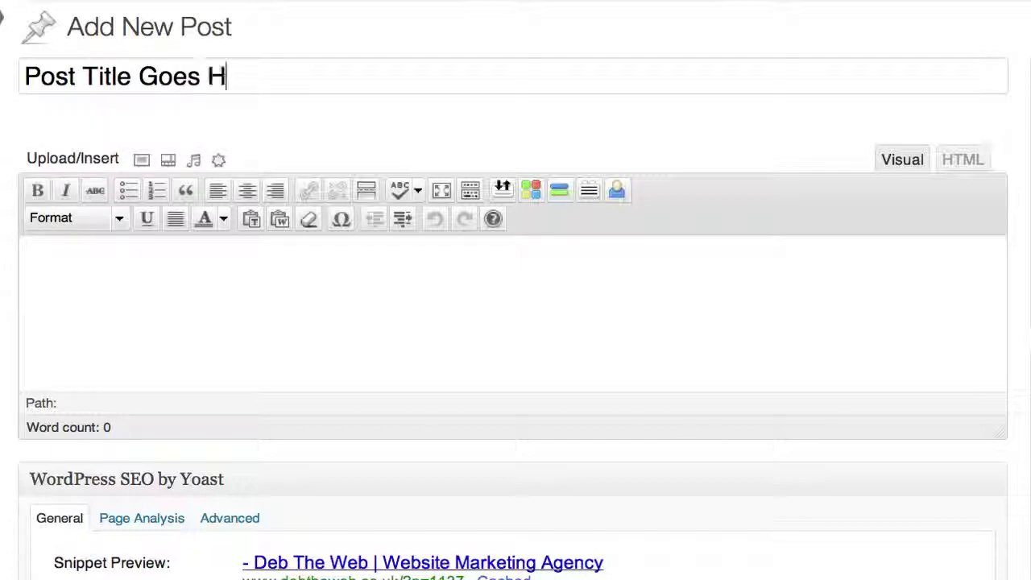
pyautogui.write('ere')
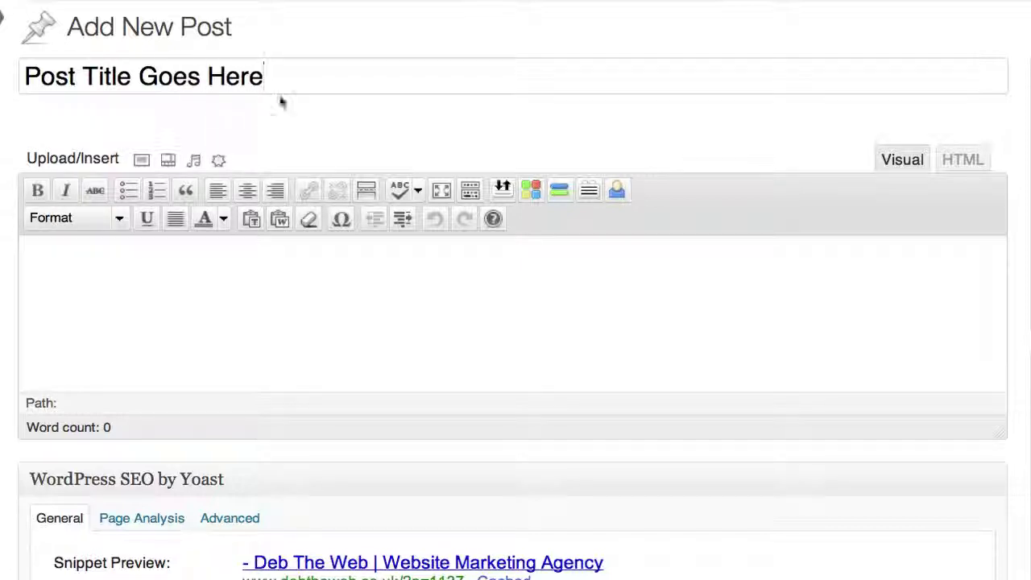
pyautogui.click(462, 300)
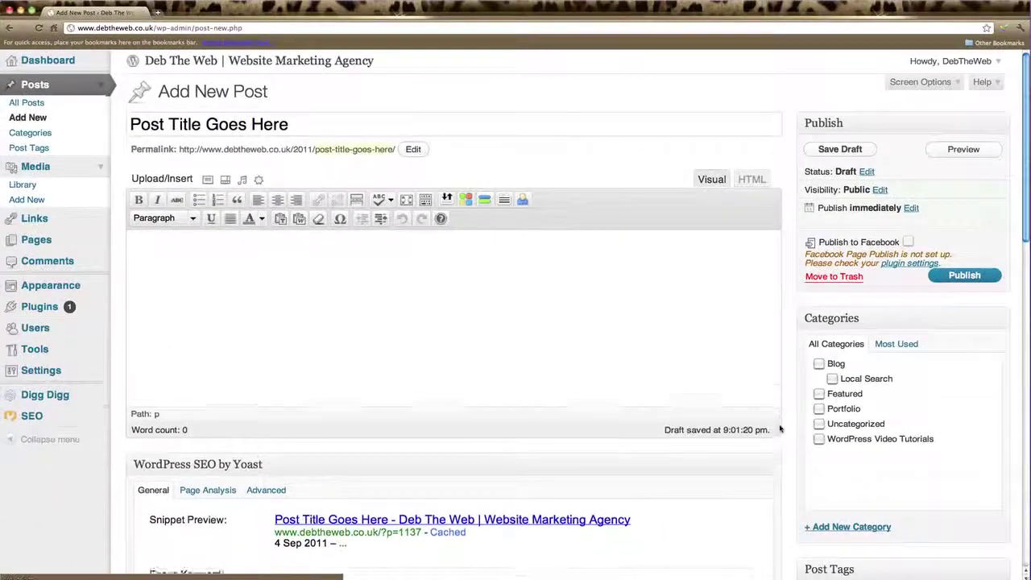
# - Make the body editor slightly taller and switch it to HTML mode
pyautogui.moveTo(780, 458); pyautogui.dragTo(780, 488)
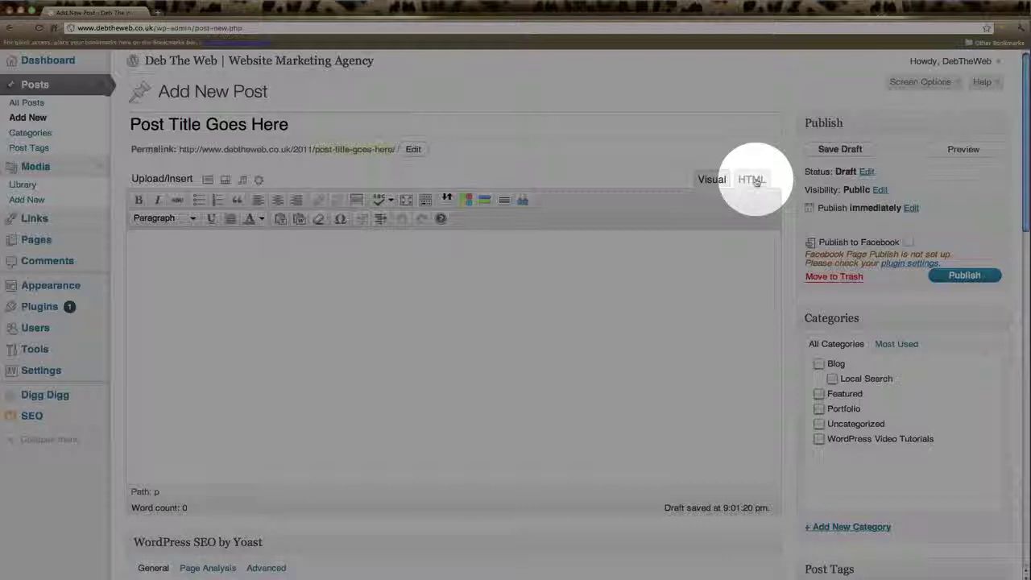
pyautogui.click(753, 181)
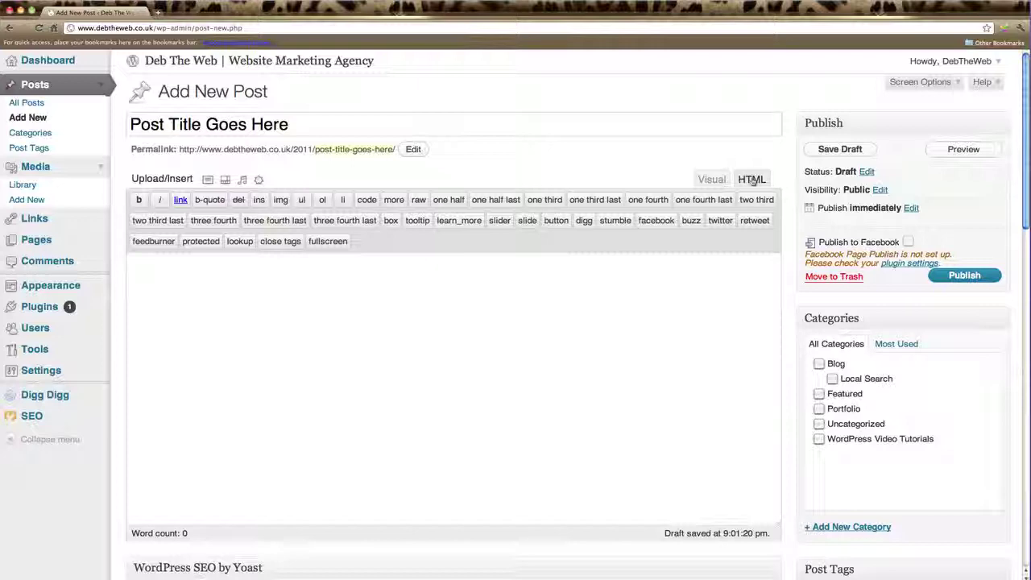
# - Switch the body editor back to the Visual tab
pyautogui.click(711, 179)
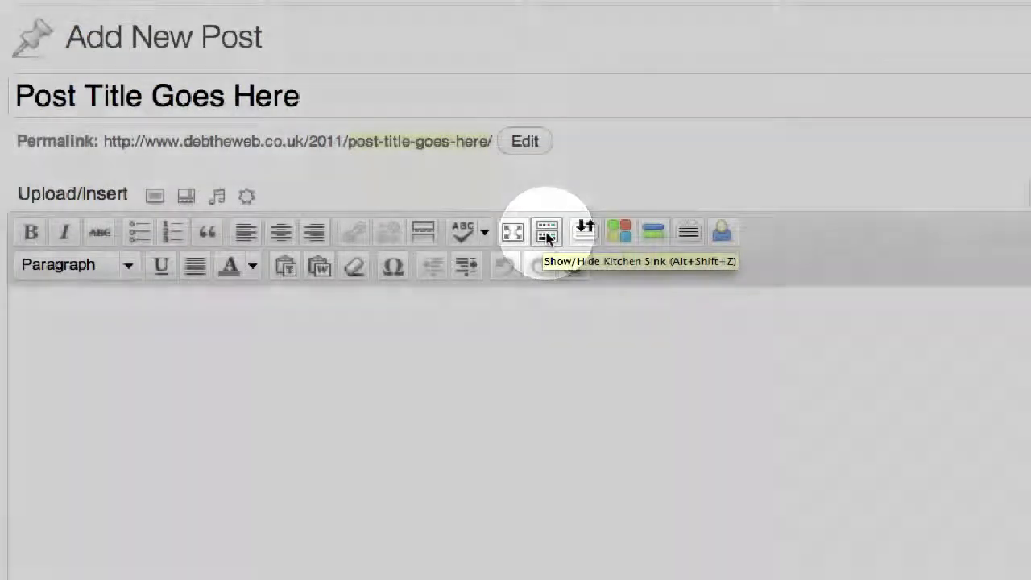
pyautogui.click(546, 234)
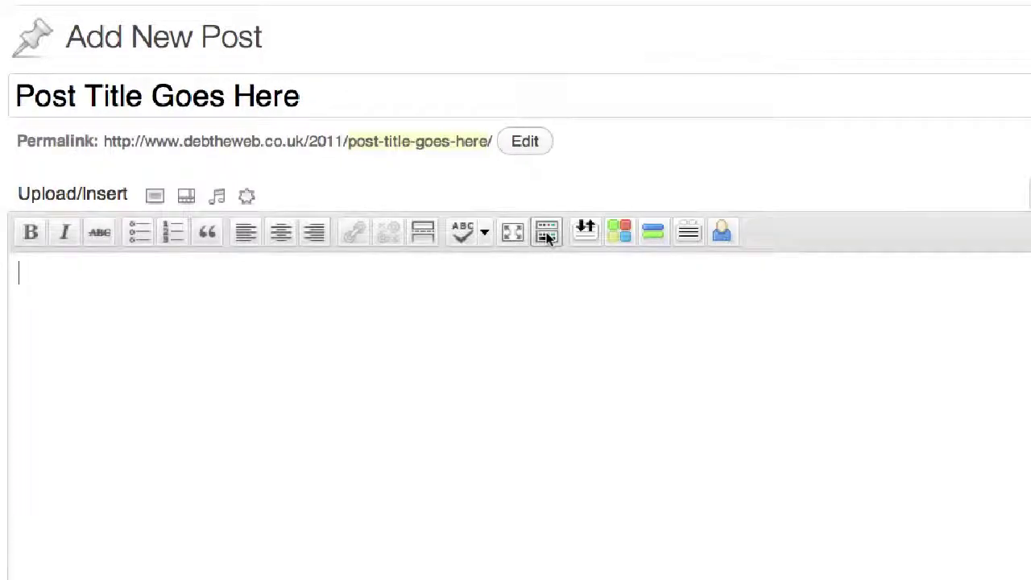
pyautogui.click(547, 234)
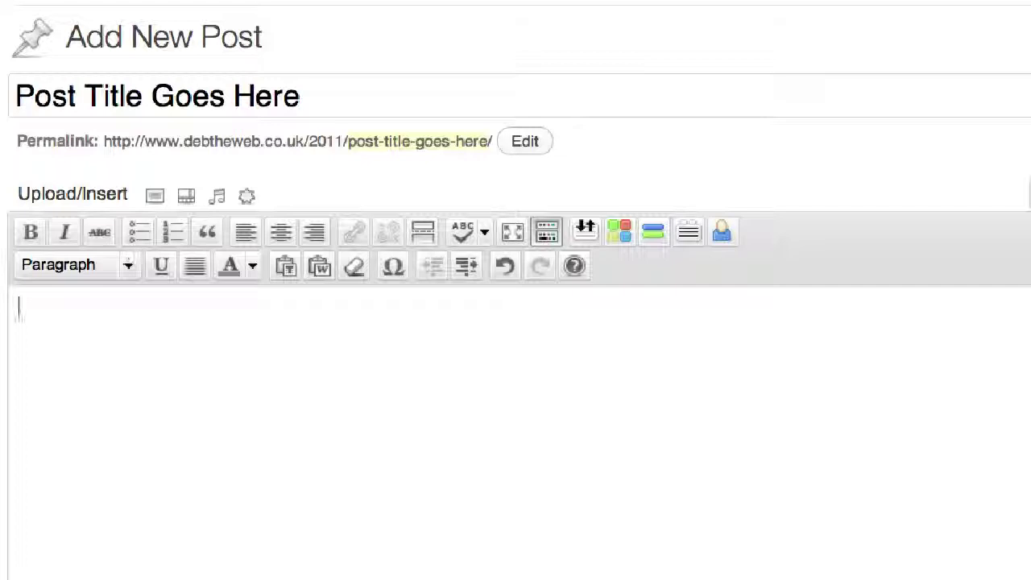
pyautogui.click(128, 266)
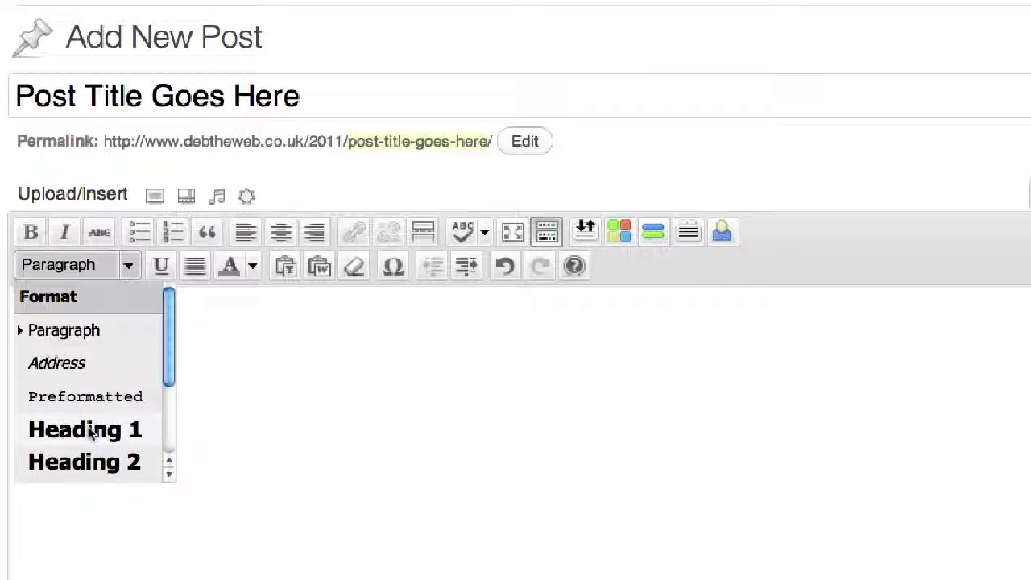
pyautogui.scroll(-3, 95, 458)
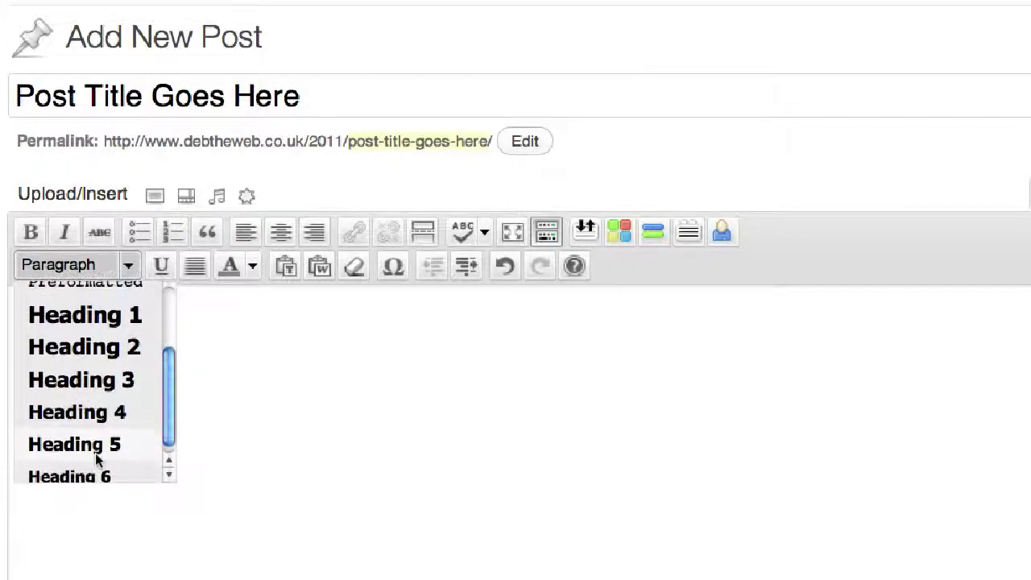
pyautogui.scroll(3, 97, 460)
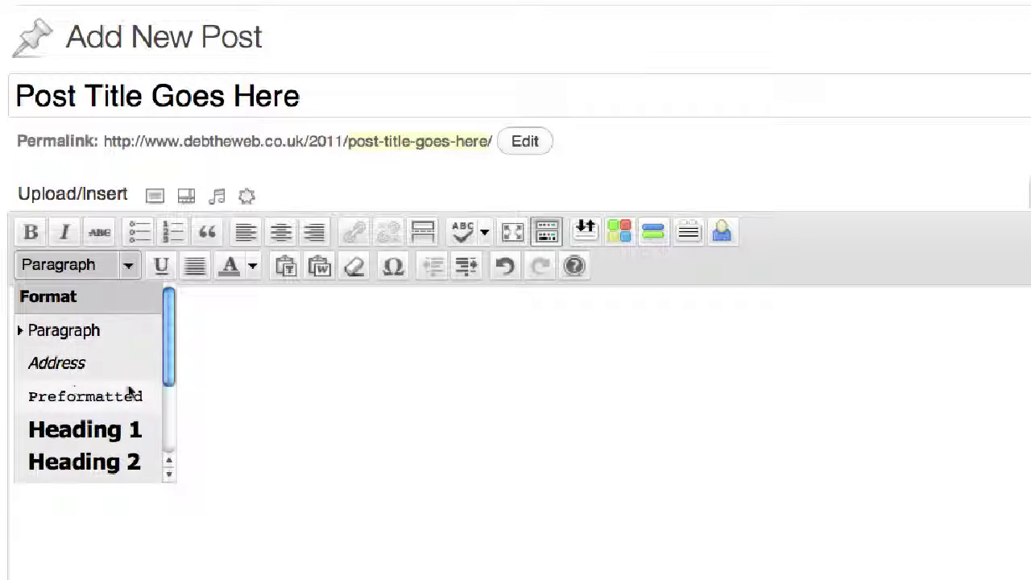
pyautogui.click(204, 362)
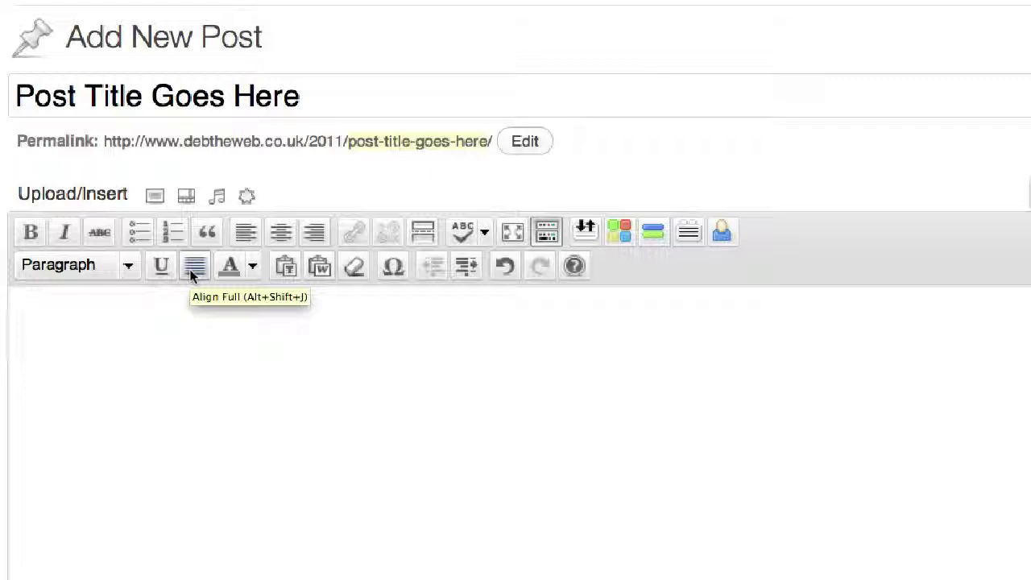
pyautogui.click(254, 266)
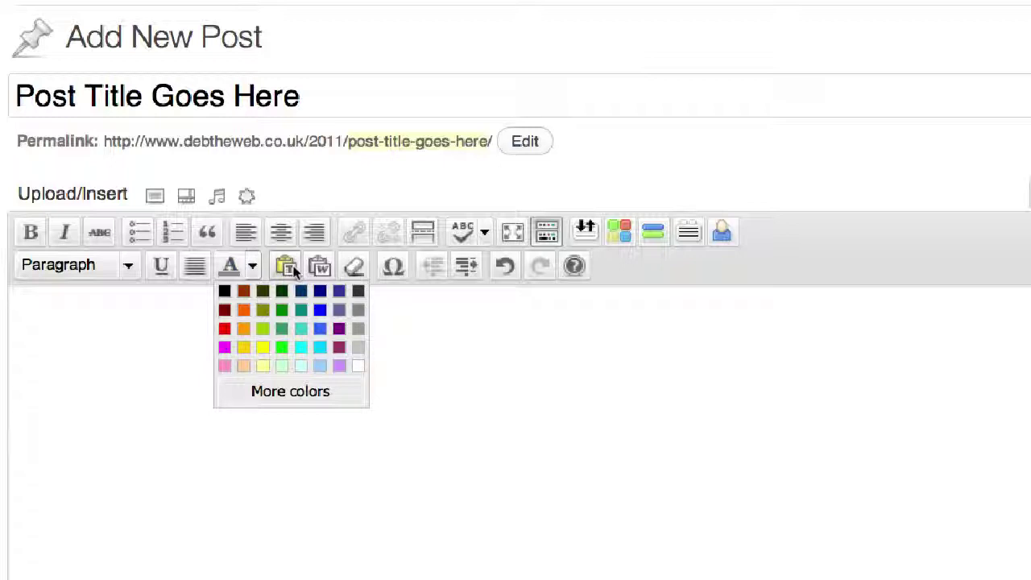
pyautogui.click(433, 350)
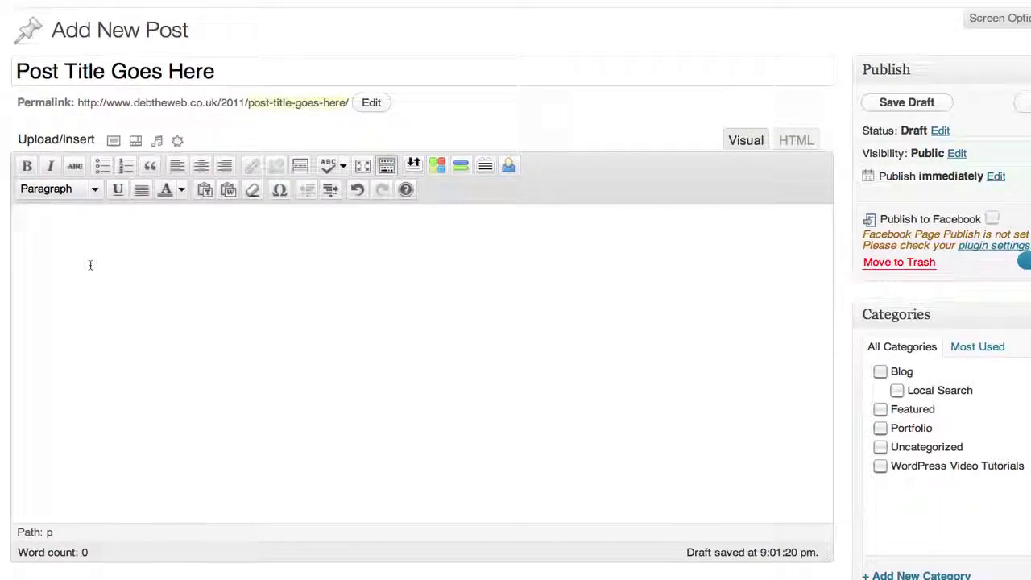
# - Paste the lorem ipsum paragraphs and add a selected 'Heading One' line above them
pyautogui.hotkey('ctrl', 'v')
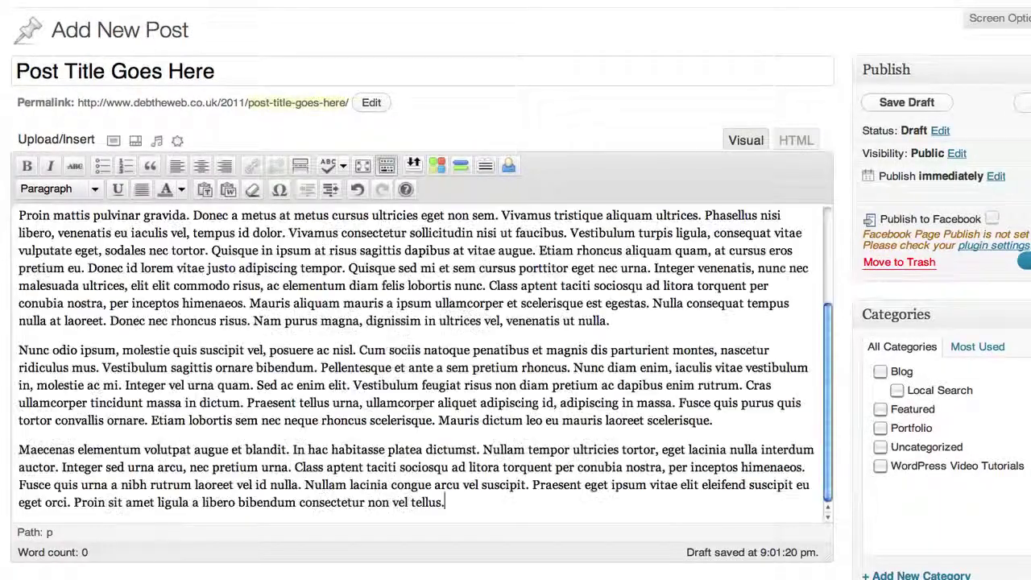
pyautogui.scroll(3, 396, 357)
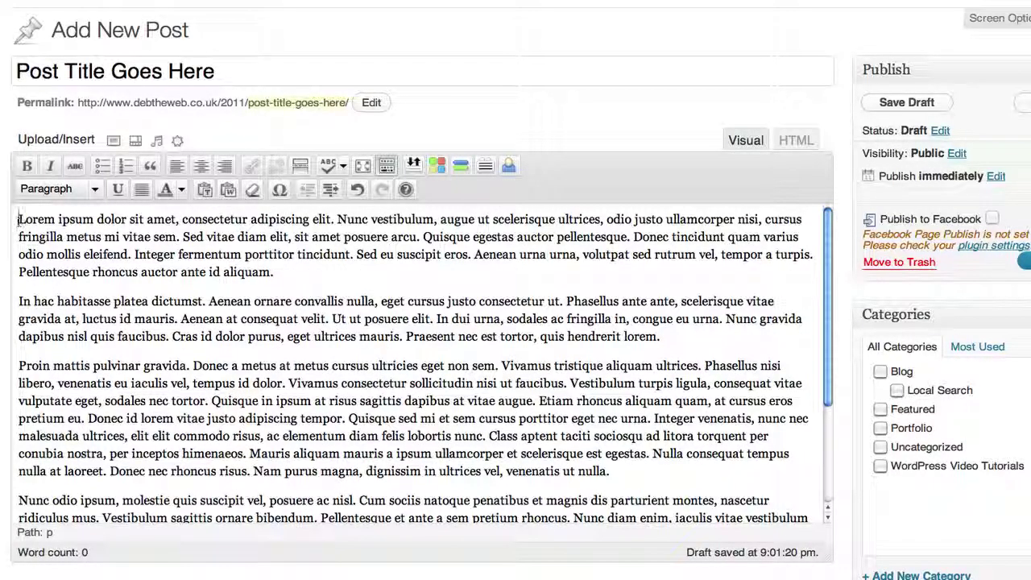
pyautogui.press('Return')
pyautogui.write('He')
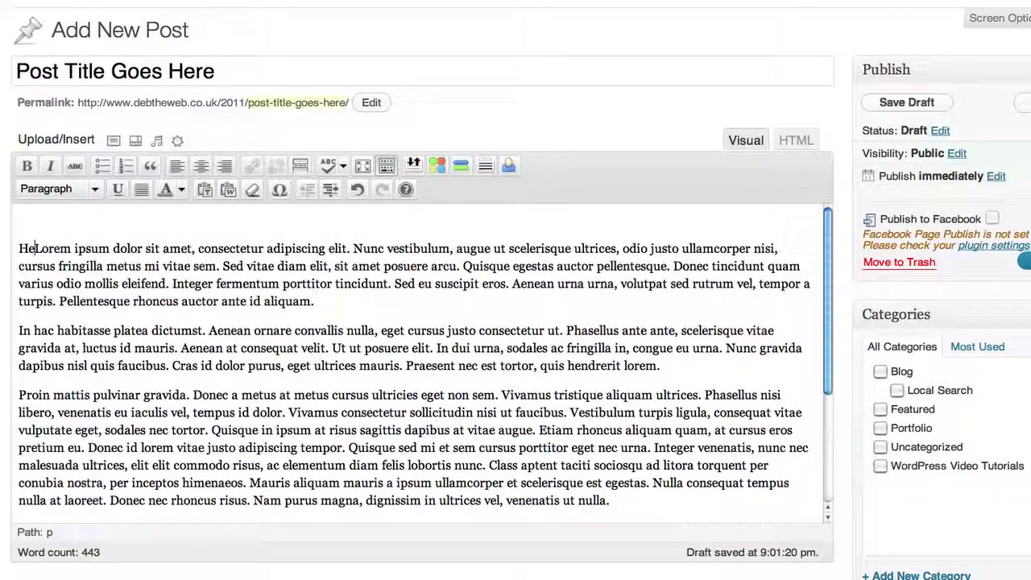
pyautogui.write('ading ')
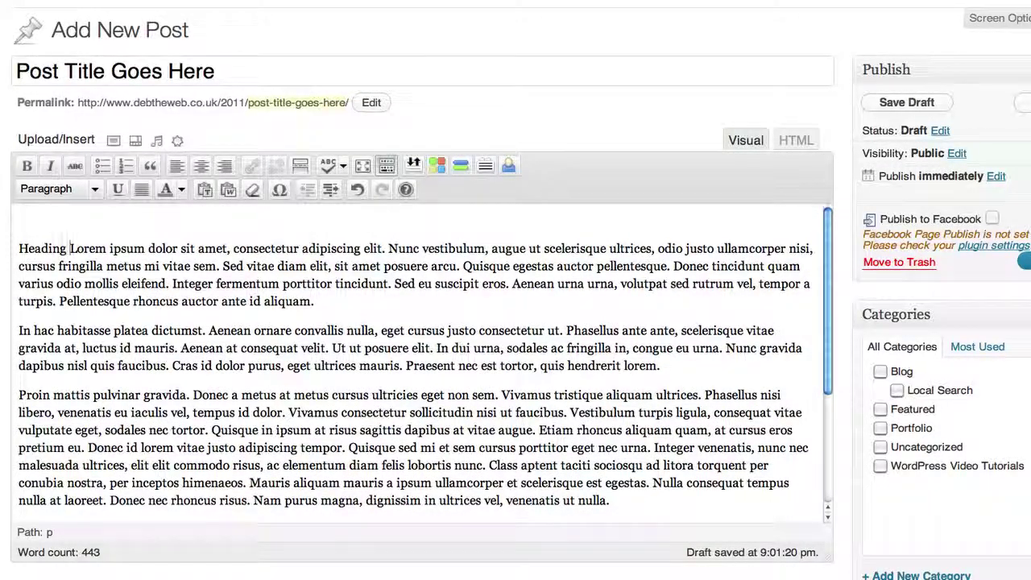
pyautogui.write('One')
pyautogui.press('Return')
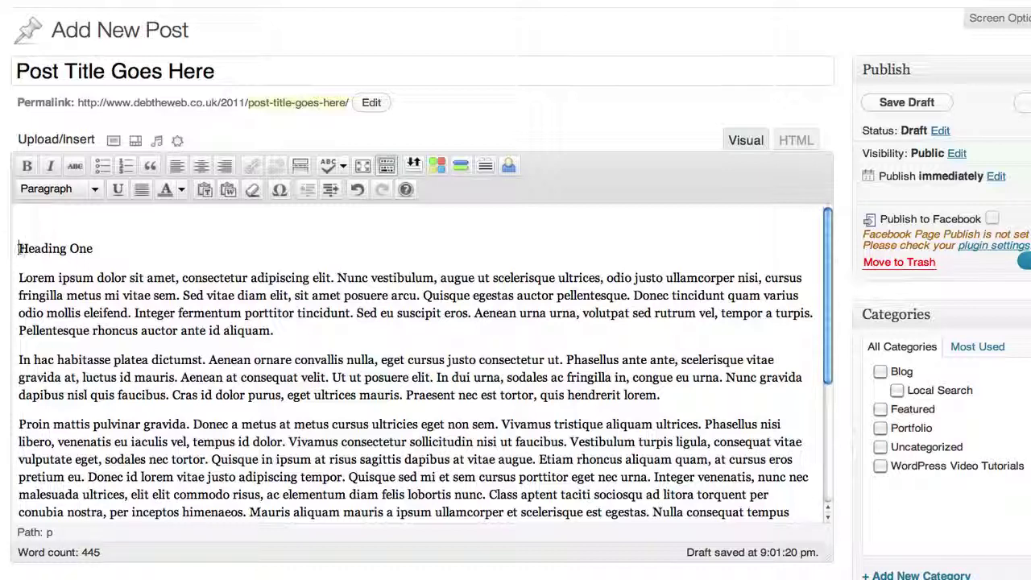
pyautogui.moveTo(18, 248); pyautogui.dragTo(95, 249)
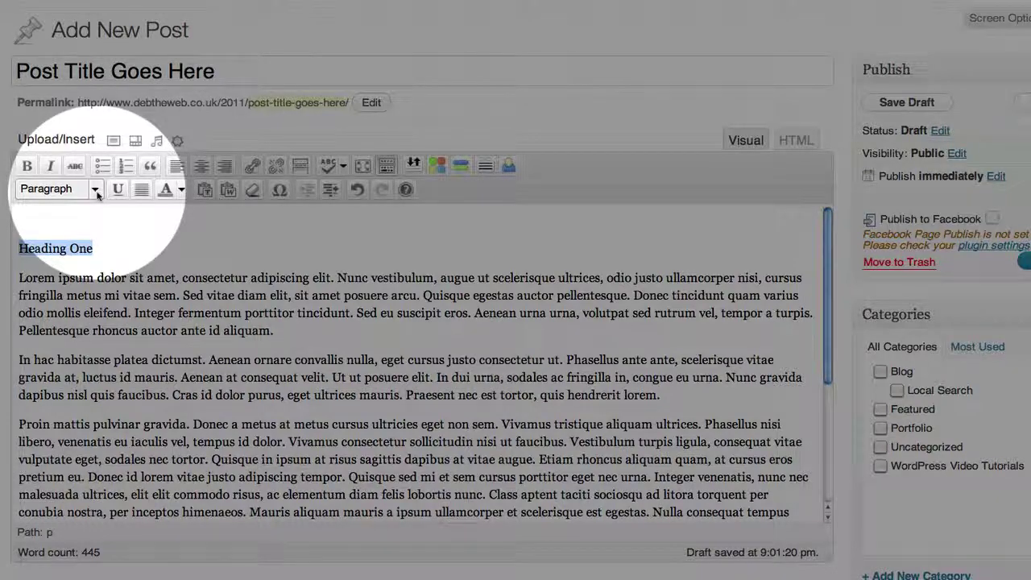
# - Format 'Heading One' as a Heading 1
pyautogui.click(96, 191)
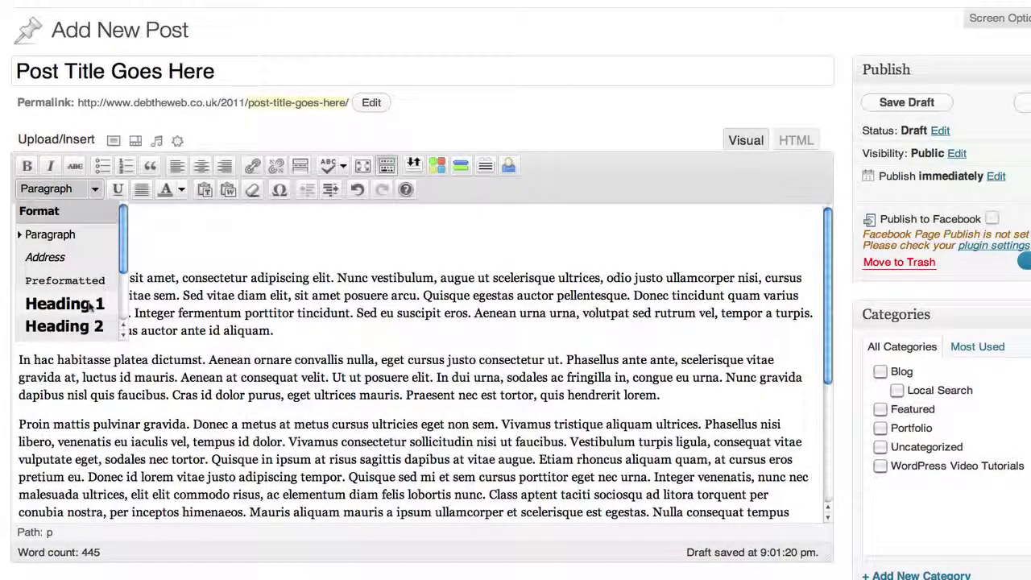
pyautogui.click(91, 304)
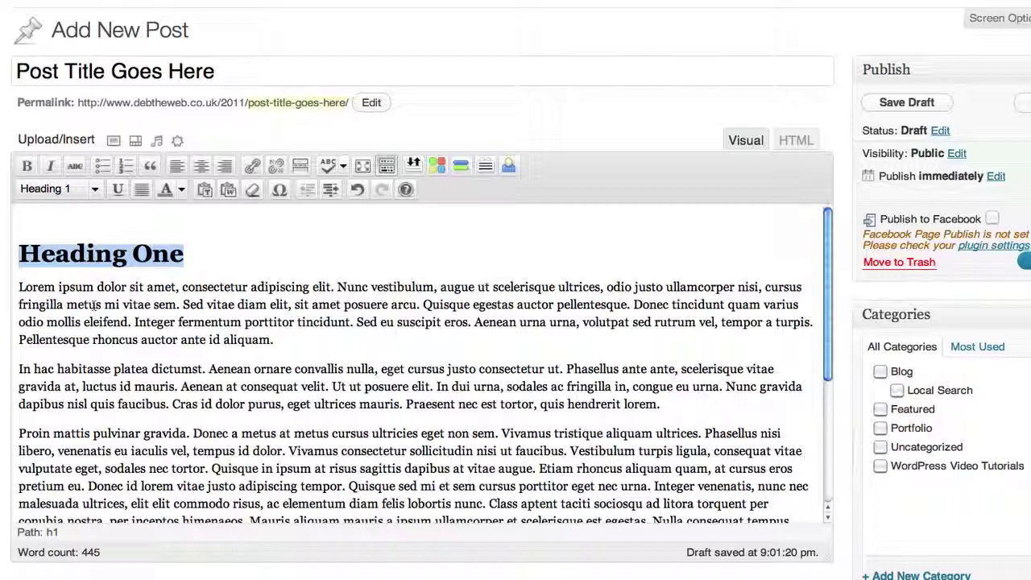
pyautogui.scroll(-3, 95, 304)
pyautogui.scroll(-2, 94, 304)
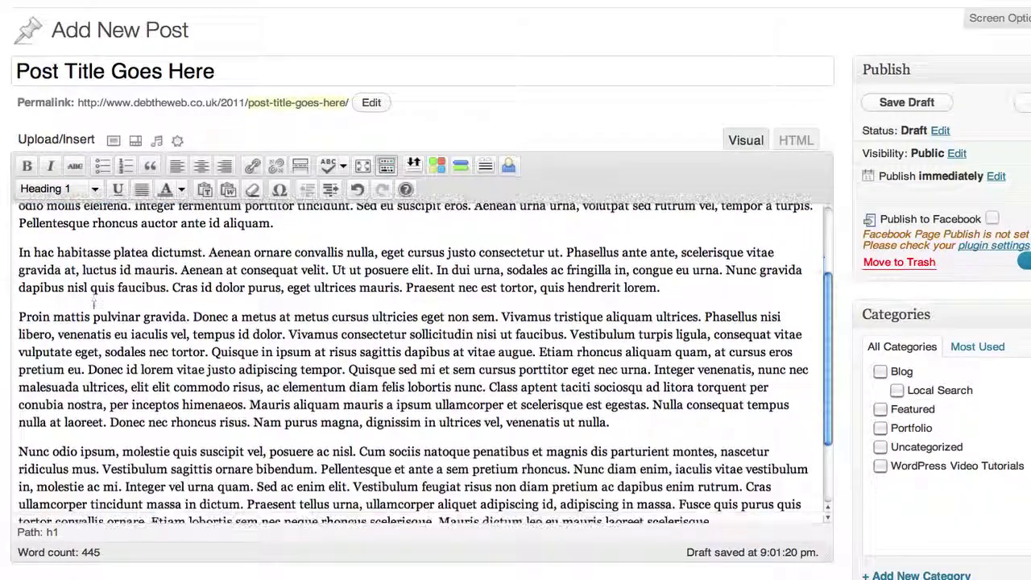
pyautogui.click(661, 288)
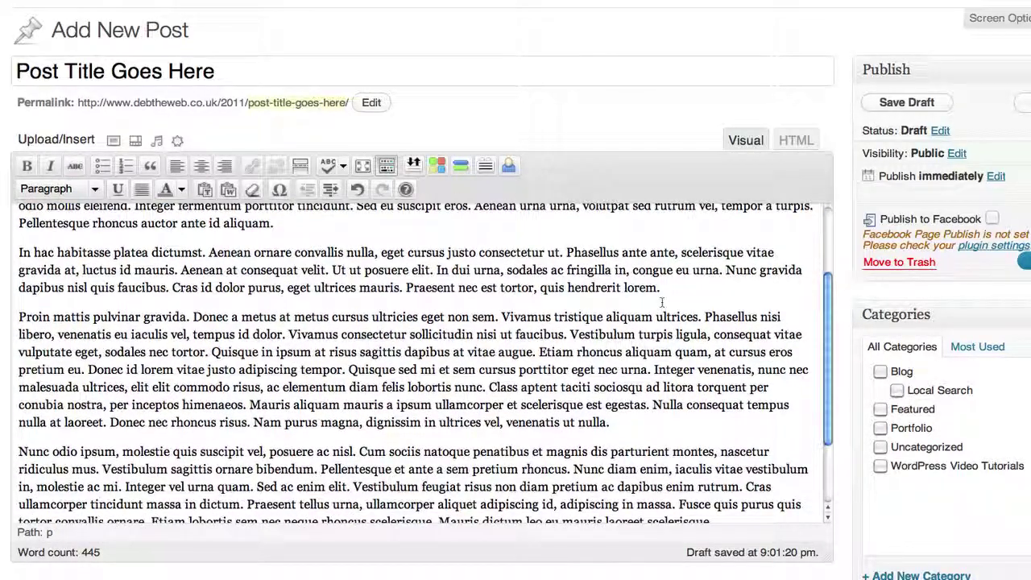
# - Add a 'Heading Two' line after the second paragraph, formatted as Heading 2
pyautogui.press('Return')
pyautogui.write('Head')
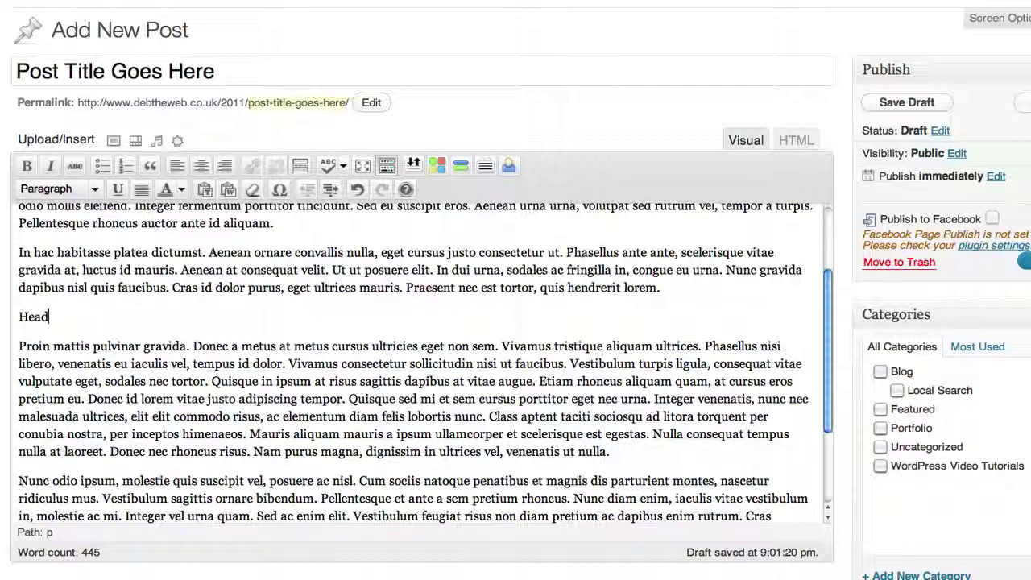
pyautogui.write('ing 1')
pyautogui.moveTo(20, 317); pyautogui.dragTo(93, 317)
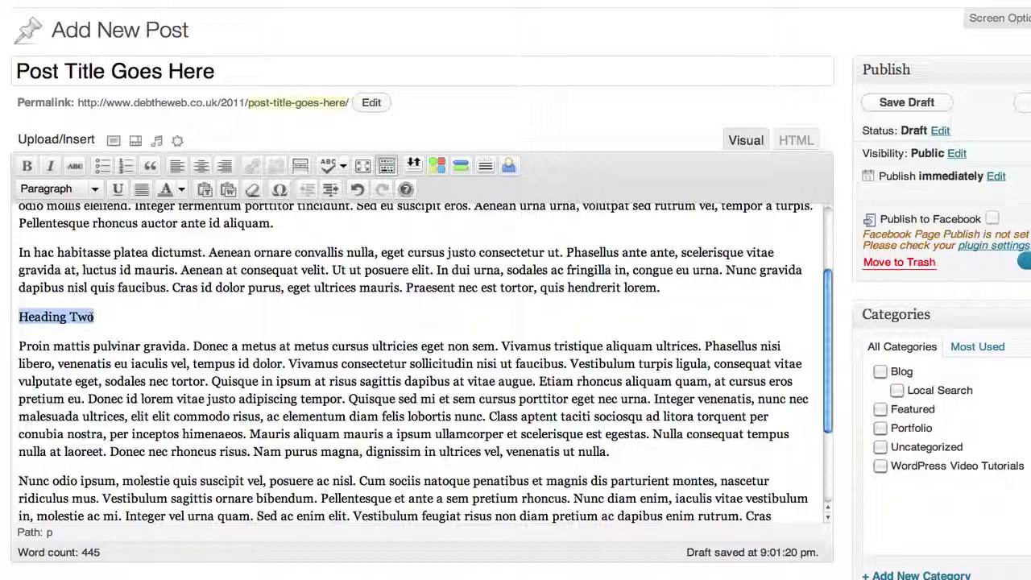
pyautogui.click(94, 191)
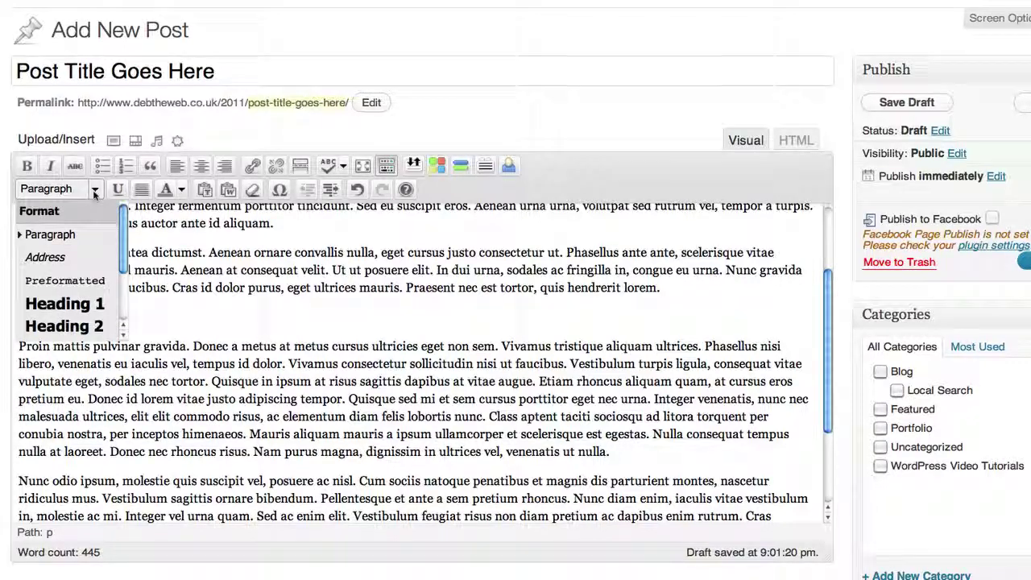
pyautogui.click(78, 322)
pyautogui.scroll(2, 218, 330)
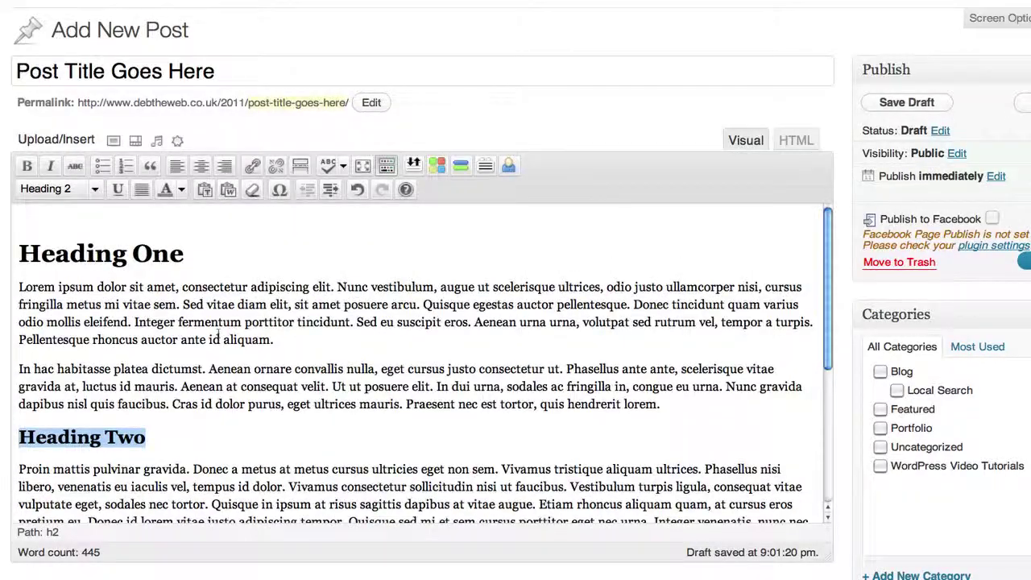
pyautogui.scroll(-2, 218, 332)
pyautogui.scroll(-3, 217, 332)
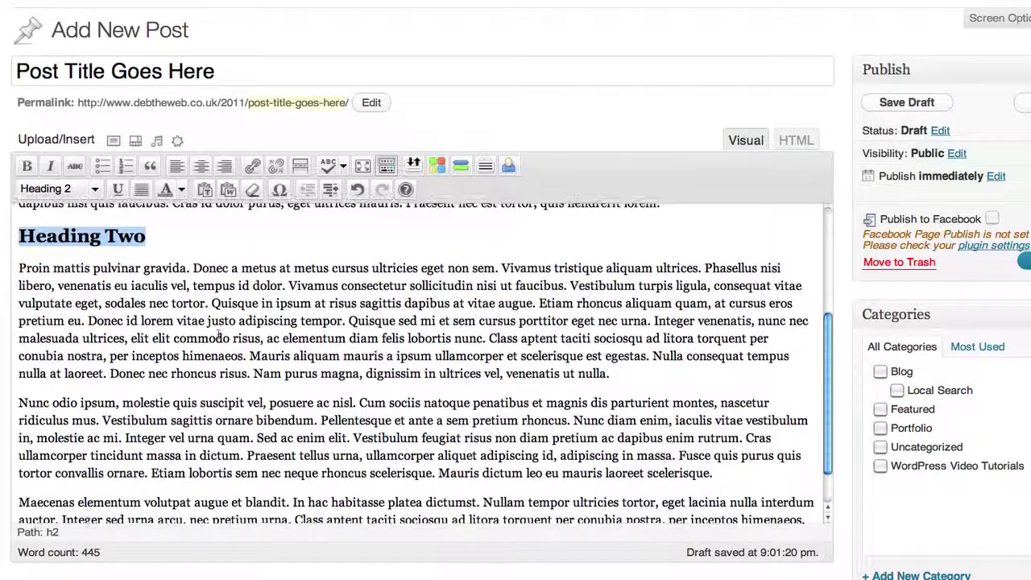
pyautogui.scroll(3, 217, 334)
pyautogui.scroll(3, 217, 333)
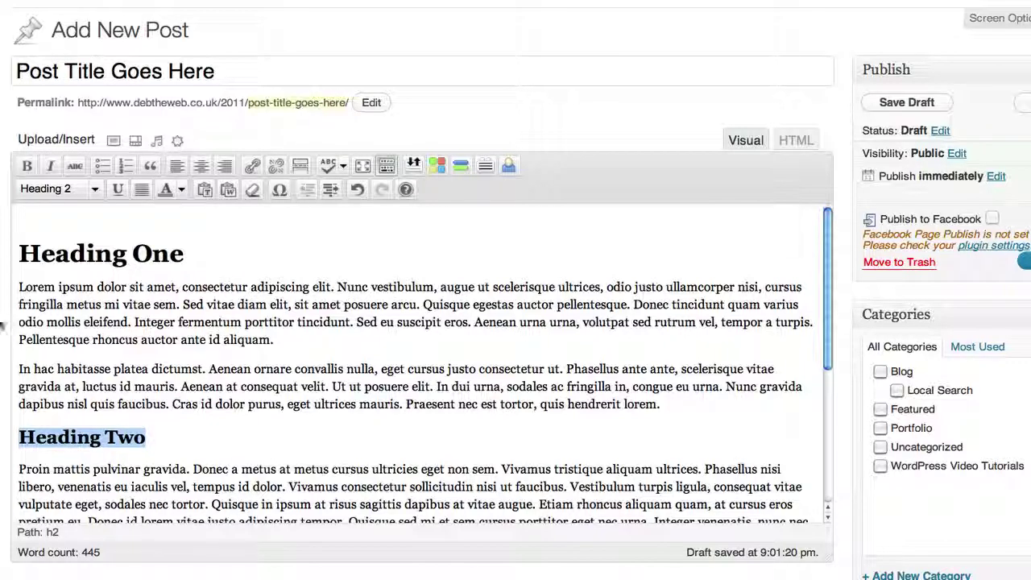
pyautogui.click(20, 286)
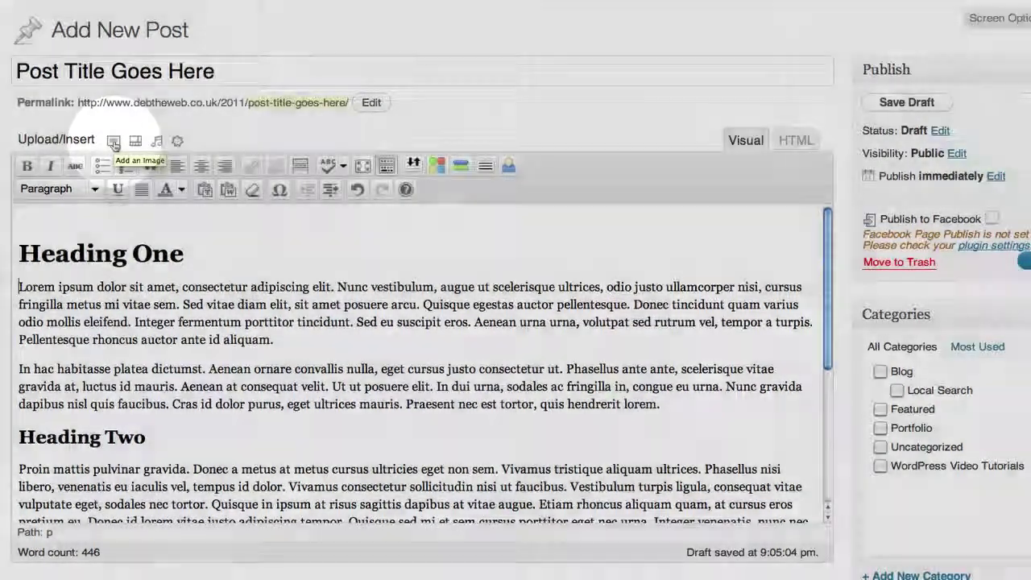
# - Open the Add an Image window, preview a photo in Own Photos, then cancel the file picker
pyautogui.click(113, 144)
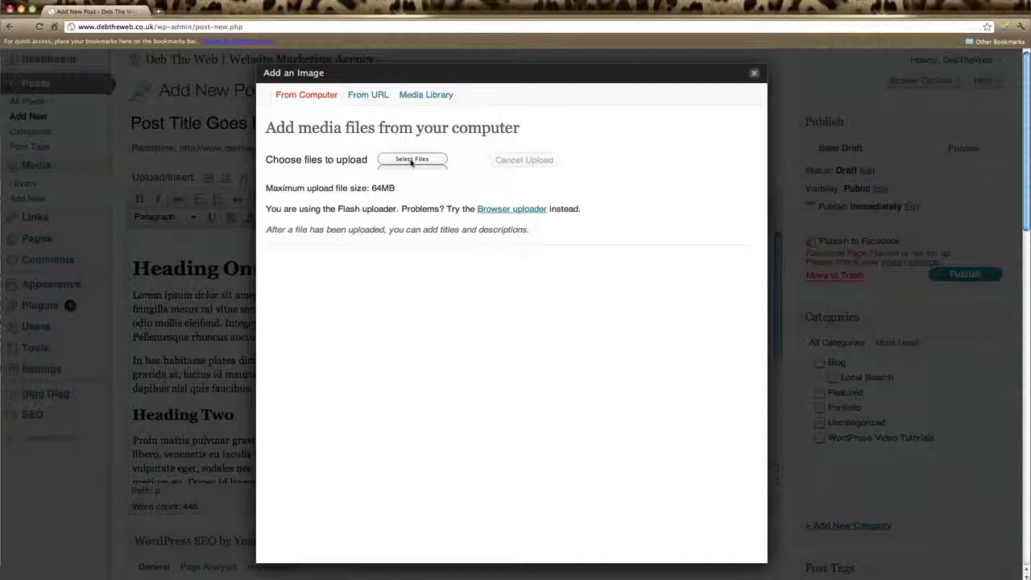
pyautogui.click(412, 160)
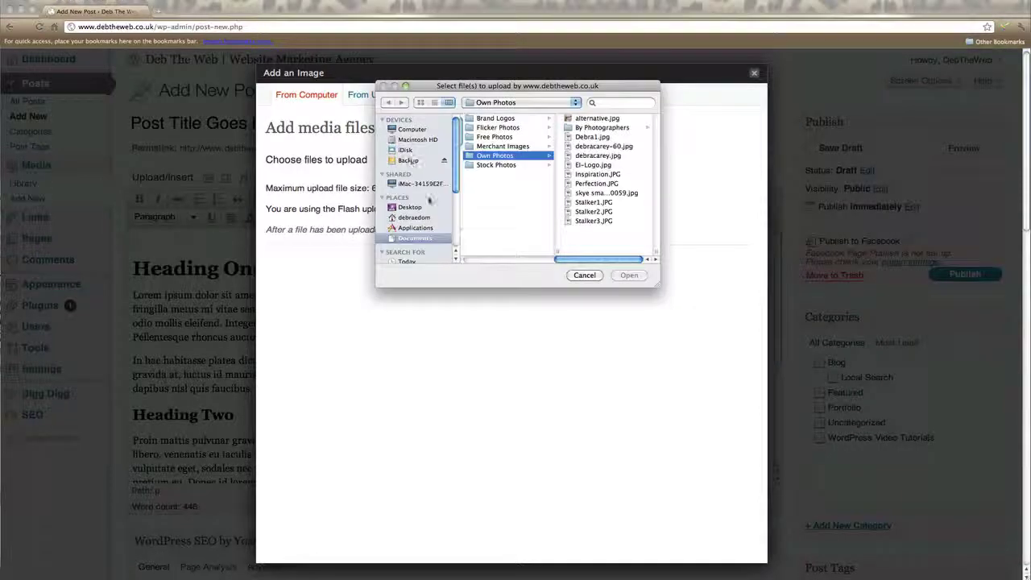
pyautogui.click(592, 137)
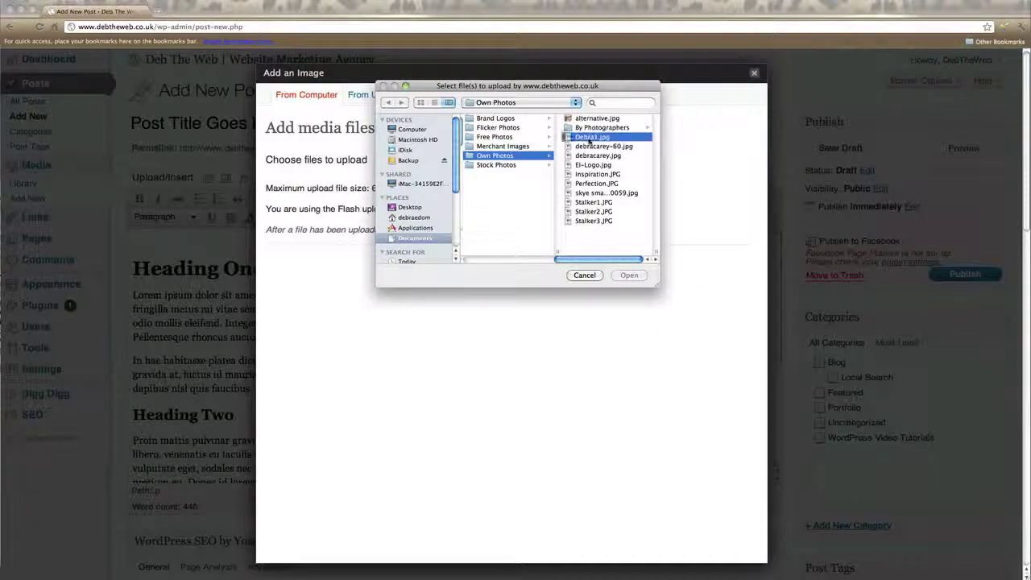
pyautogui.click(488, 119)
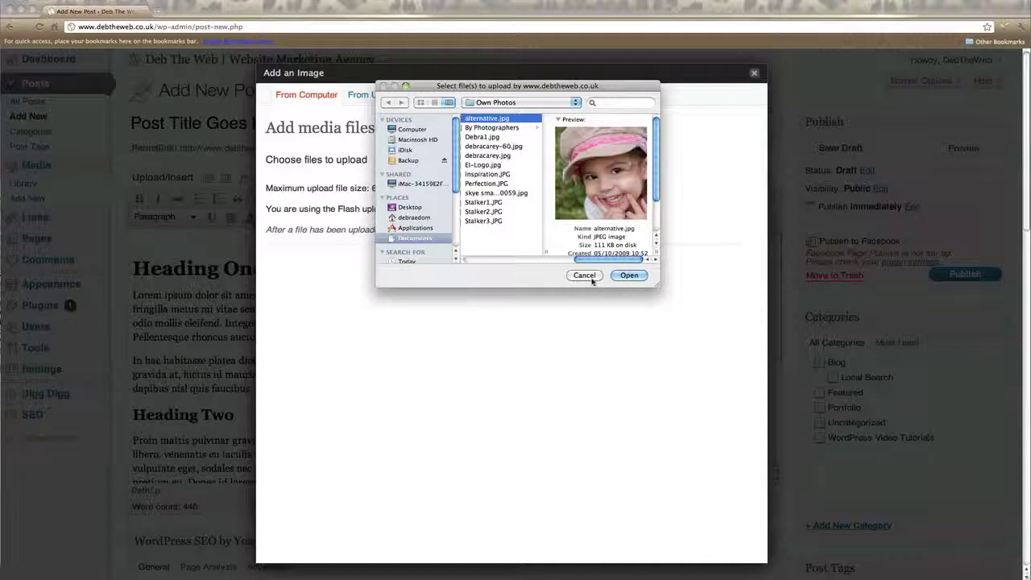
pyautogui.click(587, 276)
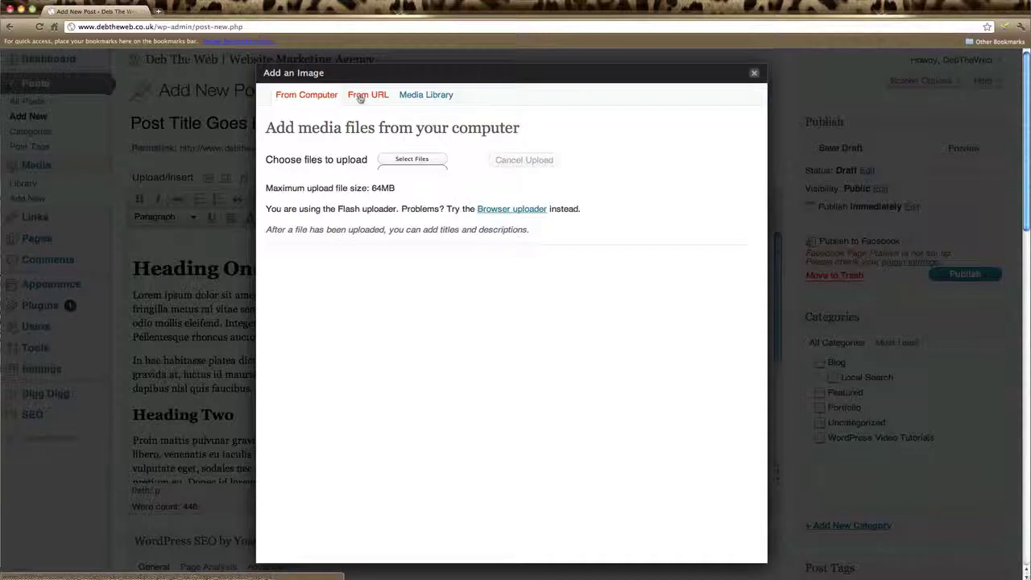
# - Insert the Hip Young Woman library image, left-aligned at full size
pyautogui.click(360, 97)
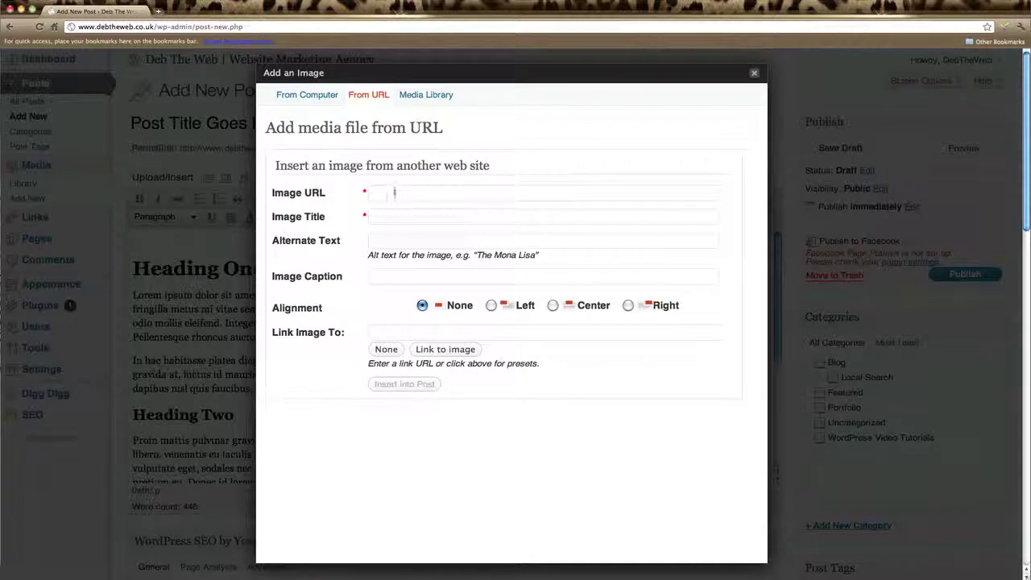
pyautogui.click(373, 193)
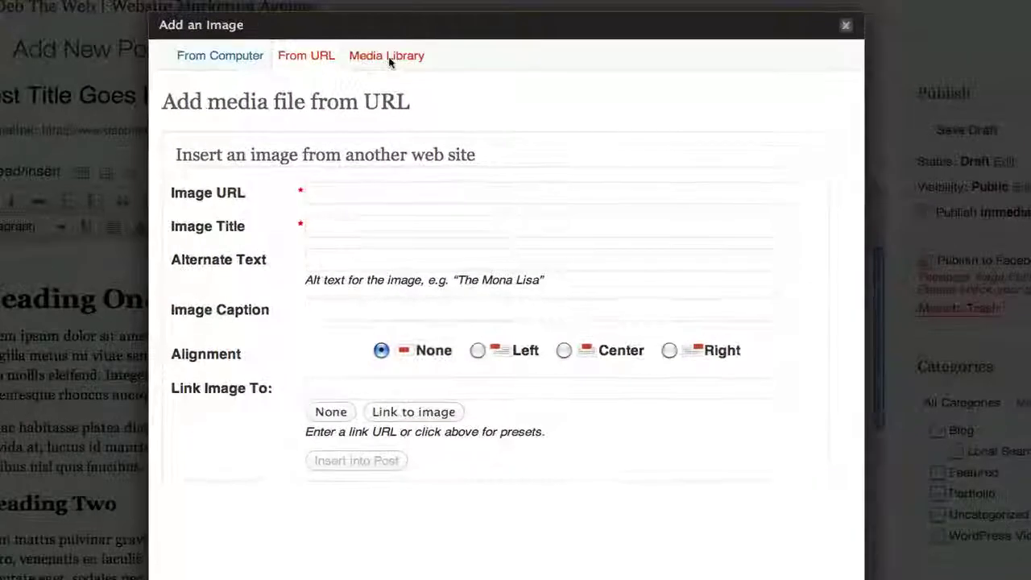
pyautogui.click(427, 98)
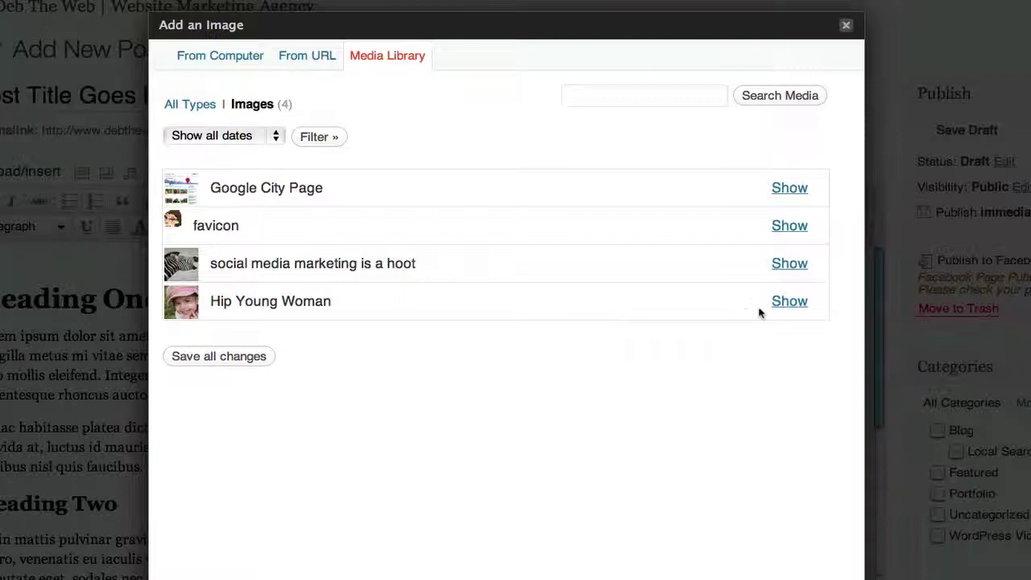
pyautogui.click(790, 301)
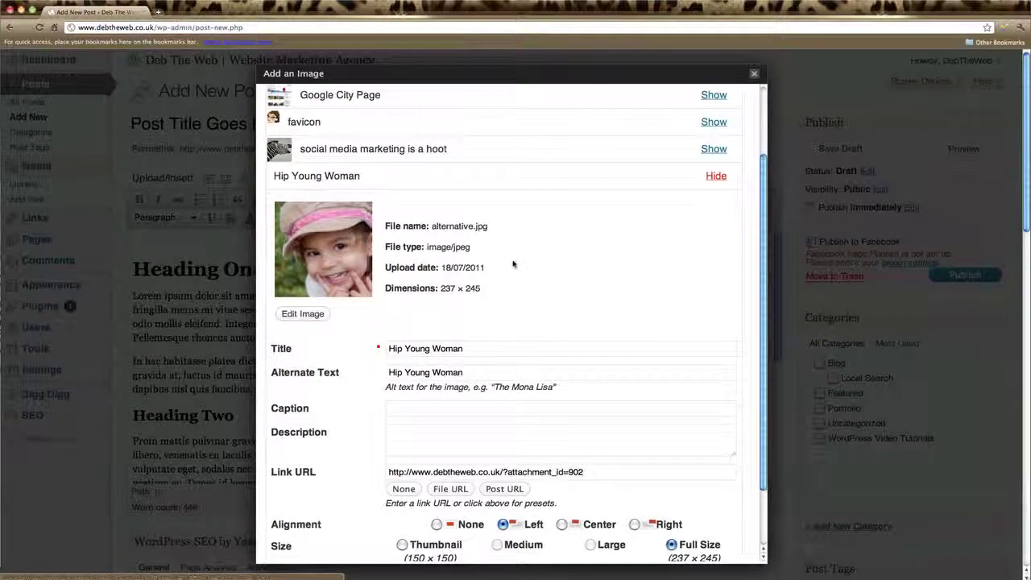
pyautogui.scroll(-3, 514, 261)
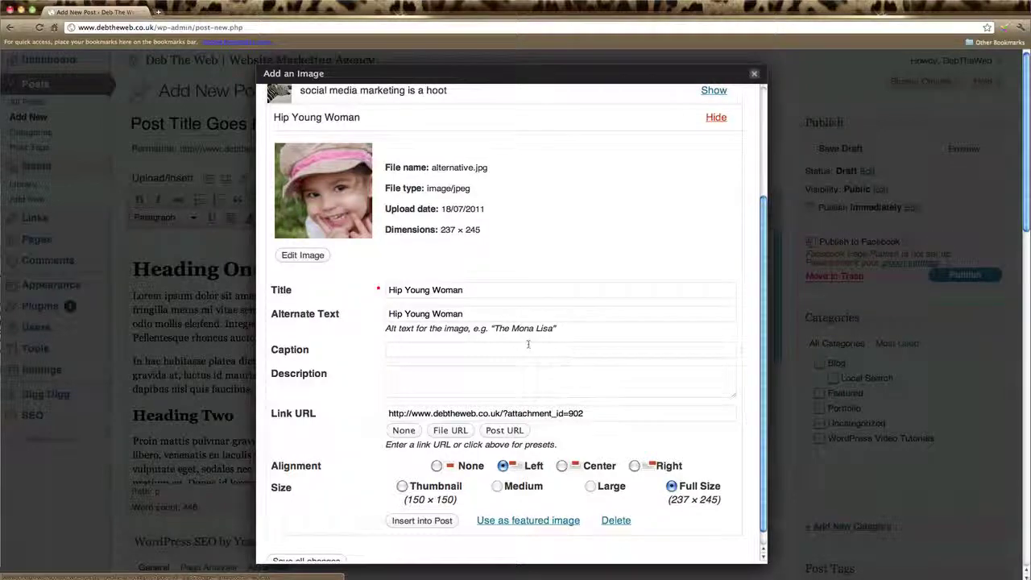
pyautogui.scroll(-1, 529, 345)
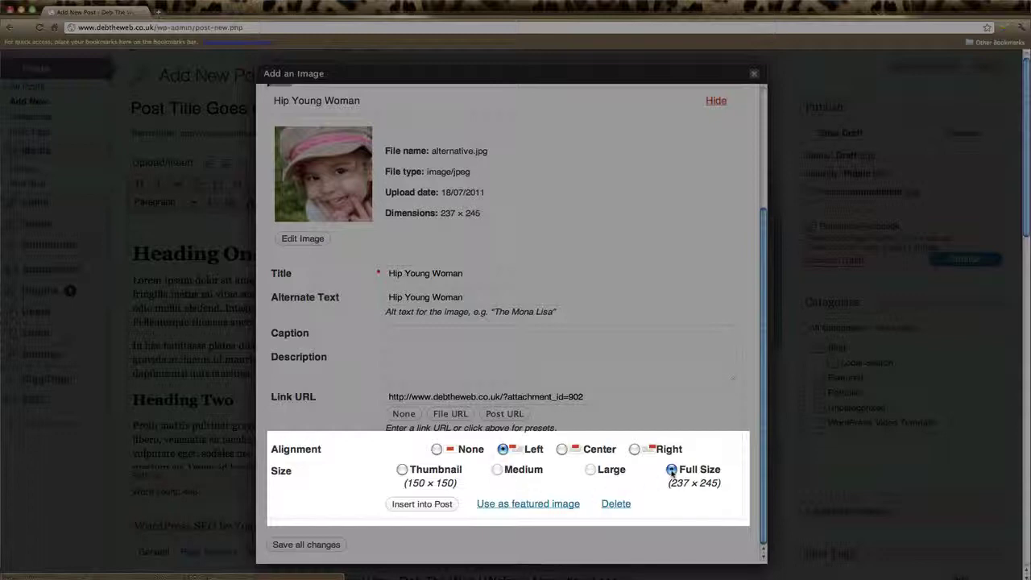
pyautogui.click(420, 505)
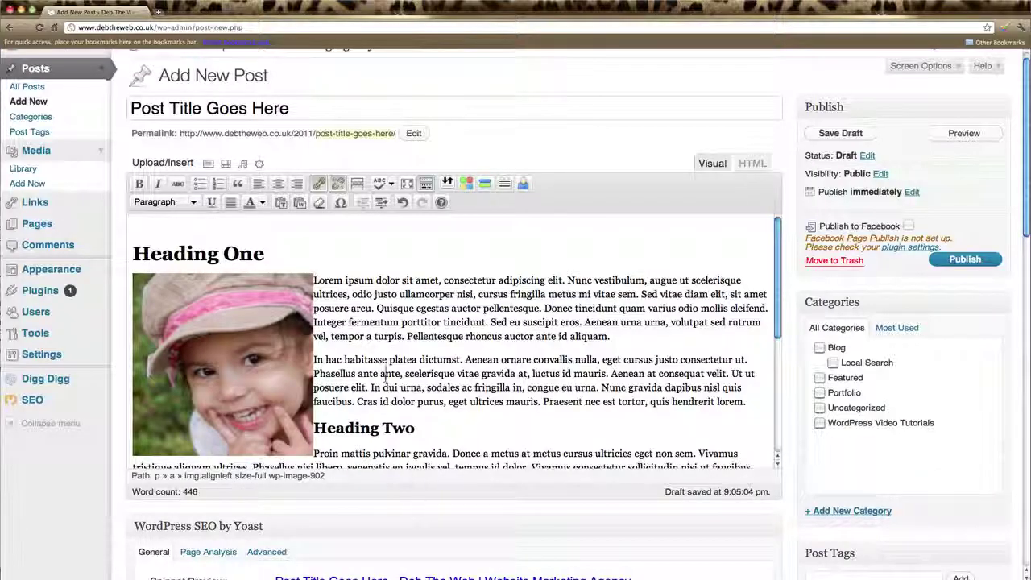
# - Give the photo 10 px vertical and horizontal space in its advanced image settings
pyautogui.click(385, 374)
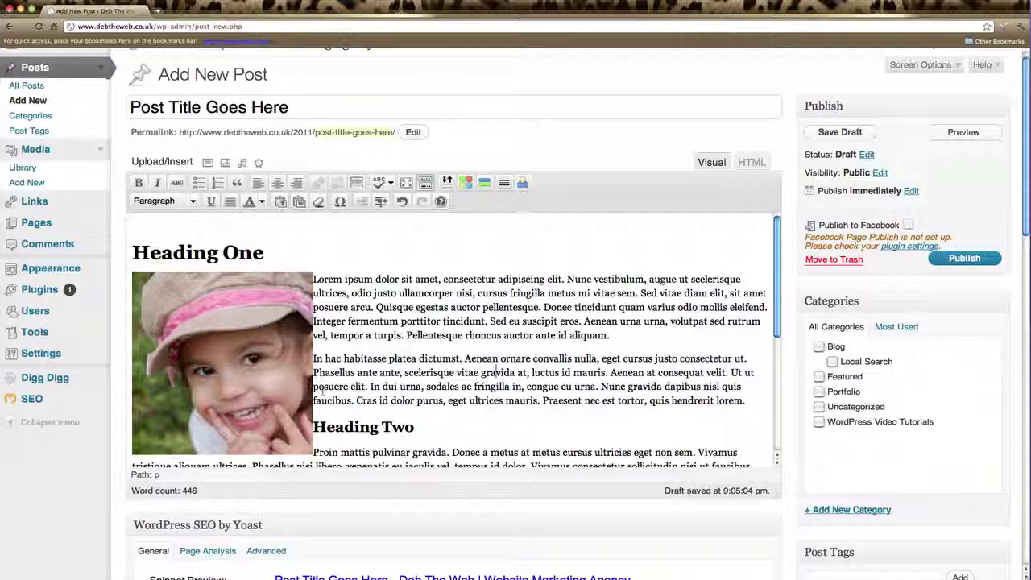
pyautogui.click(204, 314)
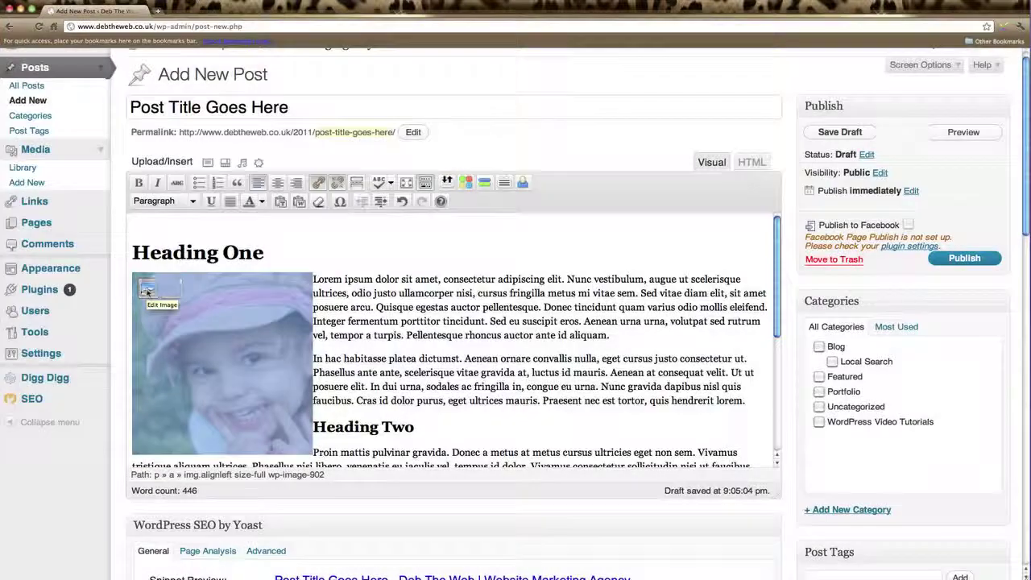
pyautogui.click(148, 290)
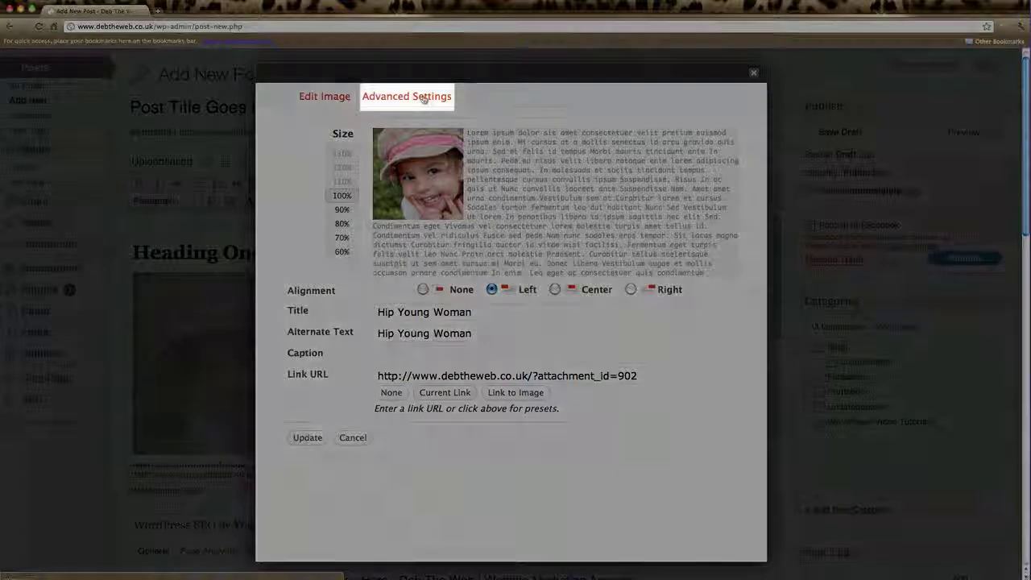
pyautogui.click(423, 97)
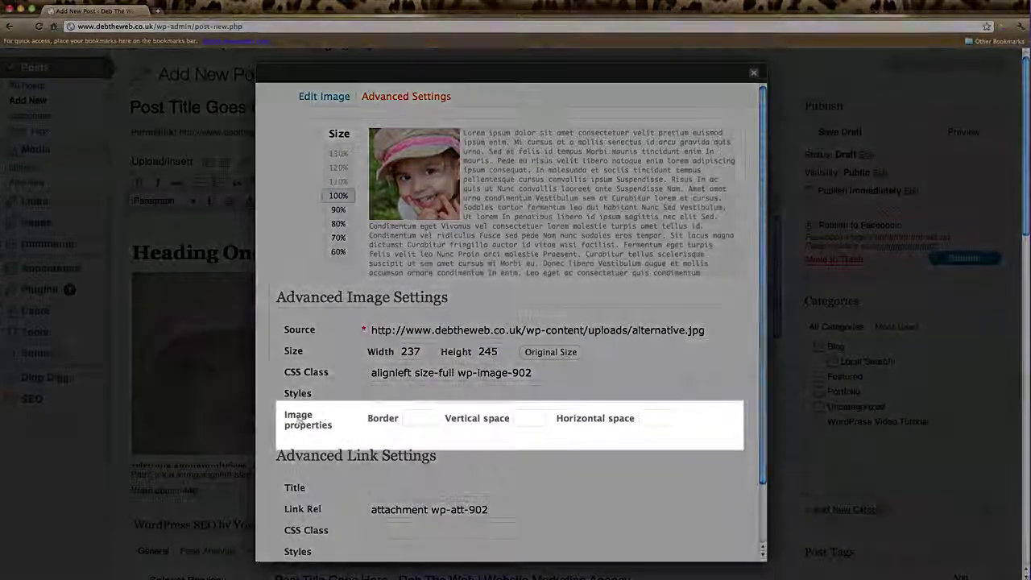
pyautogui.click(530, 419)
pyautogui.write('10')
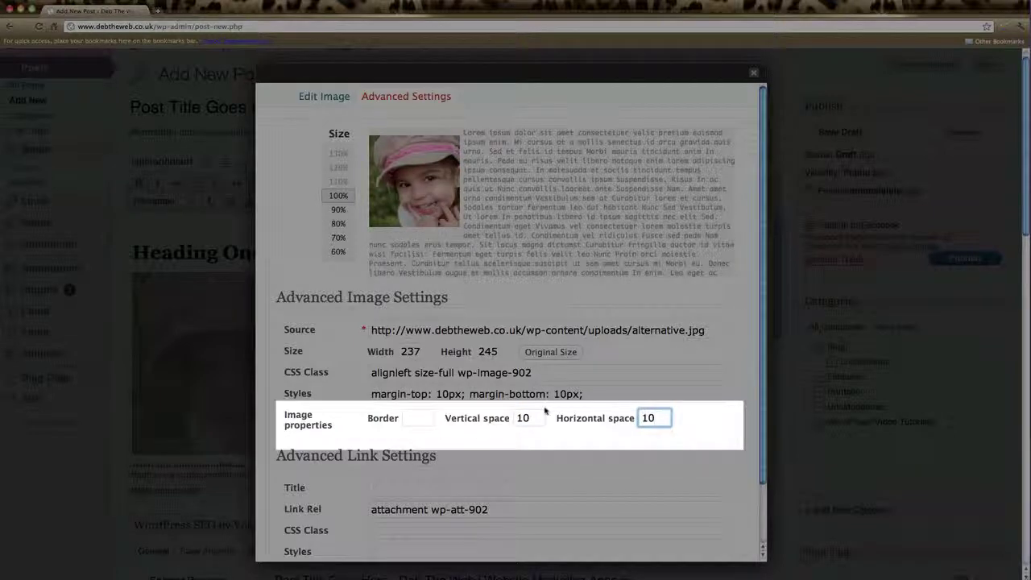
pyautogui.click(536, 418)
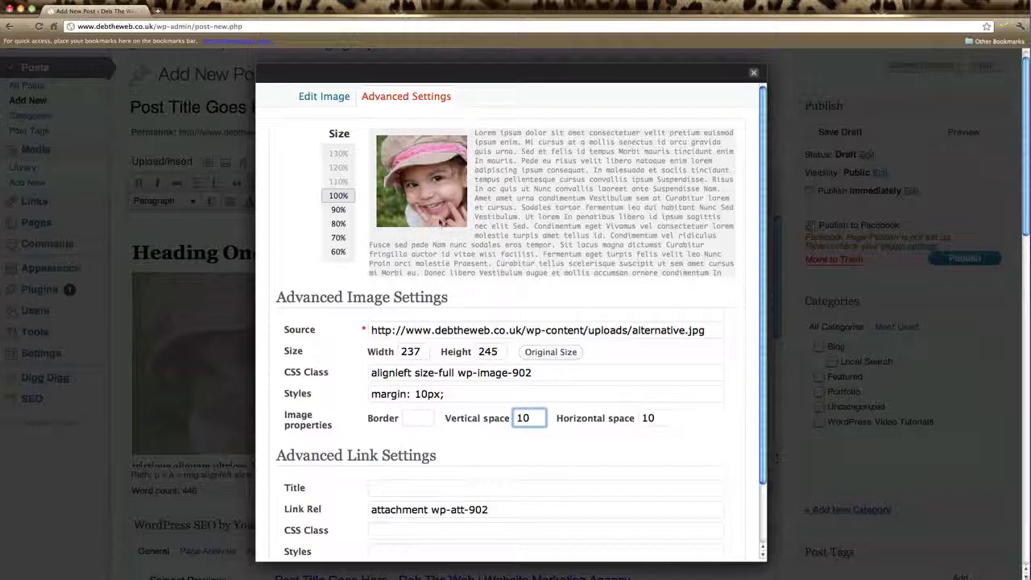
pyautogui.scroll(-3, 529, 389)
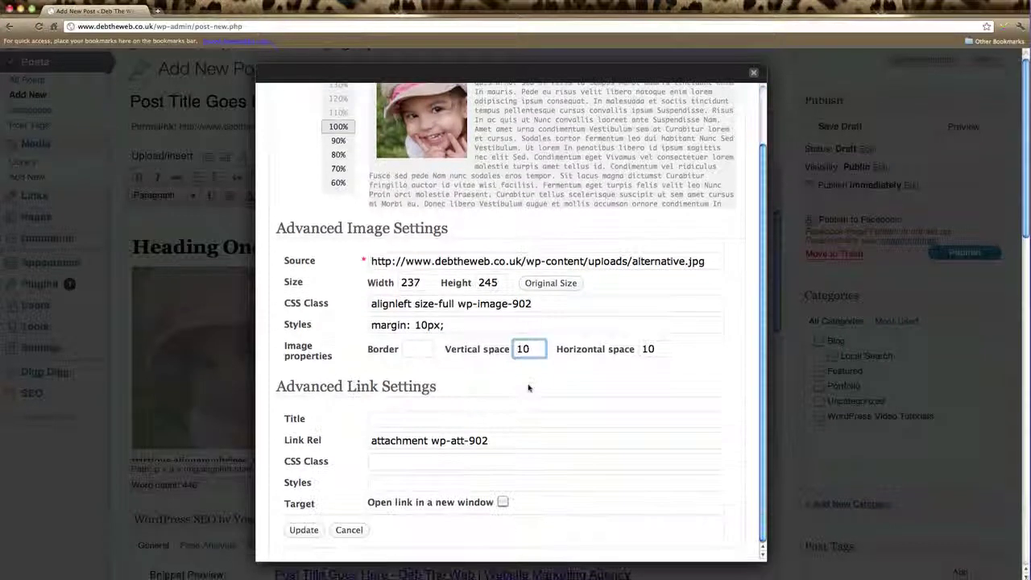
pyautogui.click(303, 530)
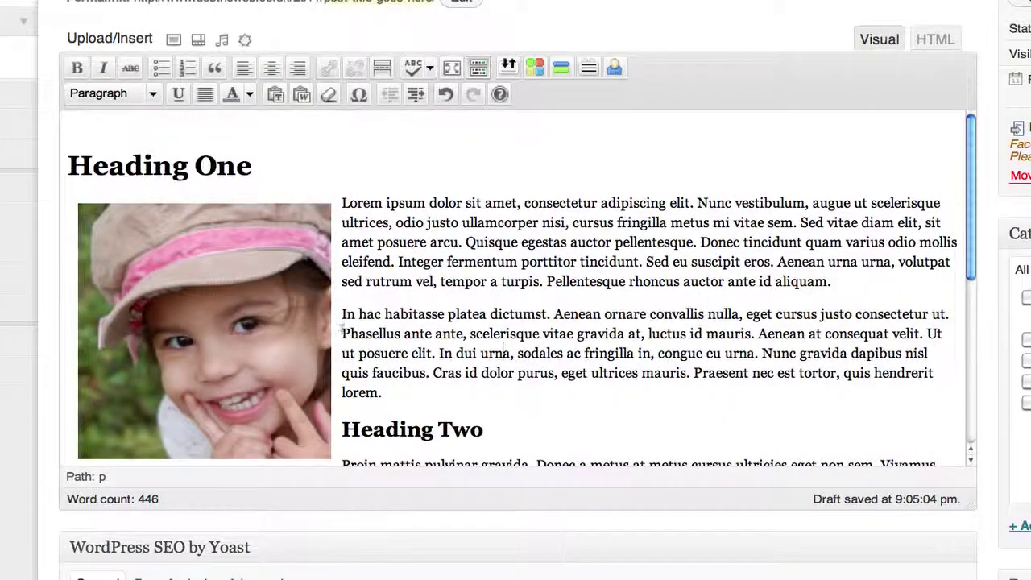
pyautogui.scroll(-2, 345, 371)
pyautogui.scroll(-2, 387, 402)
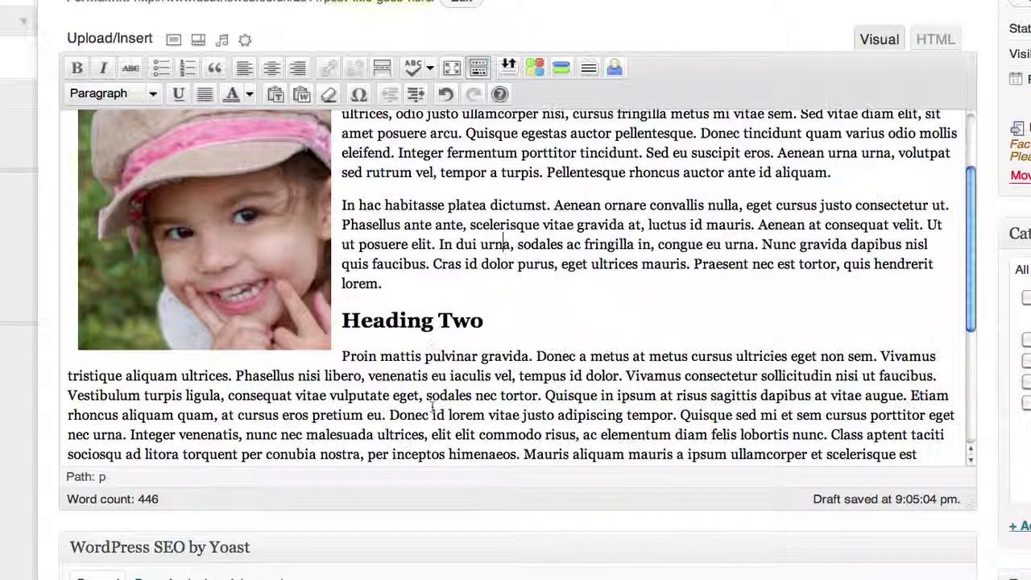
pyautogui.scroll(-2, 427, 401)
pyautogui.scroll(-2, 432, 402)
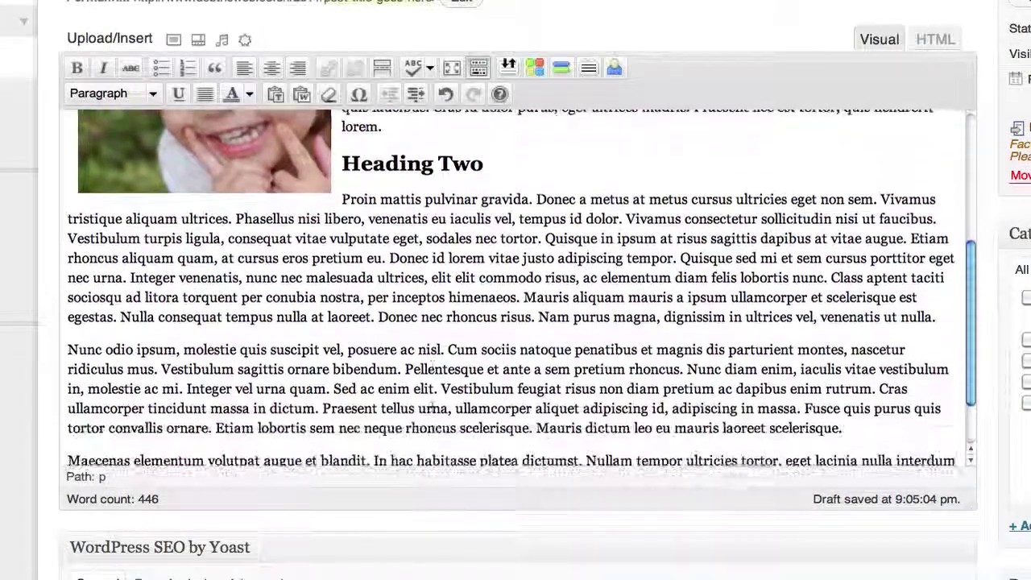
pyautogui.scroll(-2, 431, 403)
pyautogui.scroll(3, 433, 406)
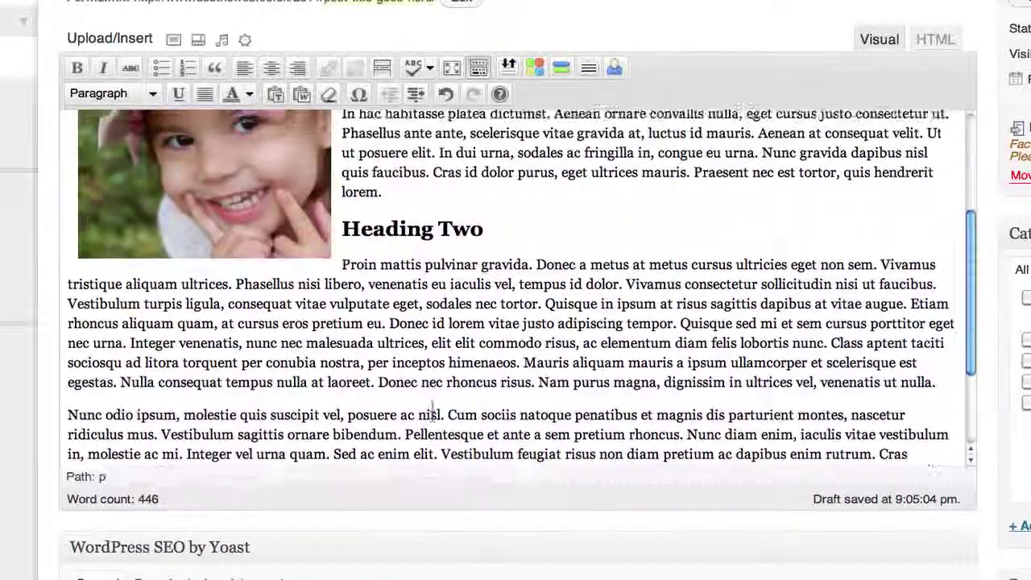
pyautogui.scroll(3, 433, 407)
pyautogui.scroll(2, 432, 408)
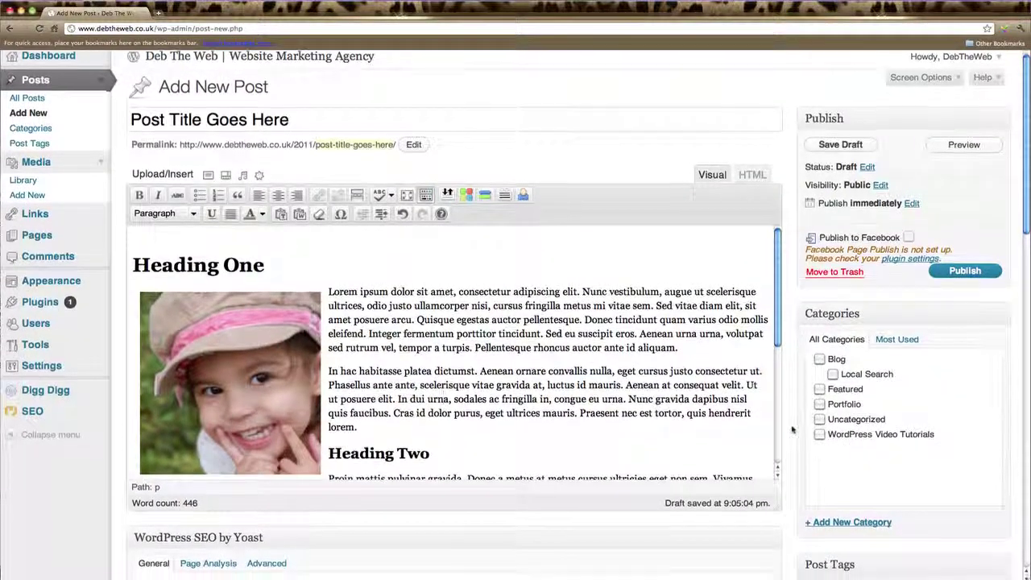
pyautogui.scroll(-2, 786, 431)
pyautogui.scroll(-3, 792, 430)
pyautogui.scroll(-2, 792, 430)
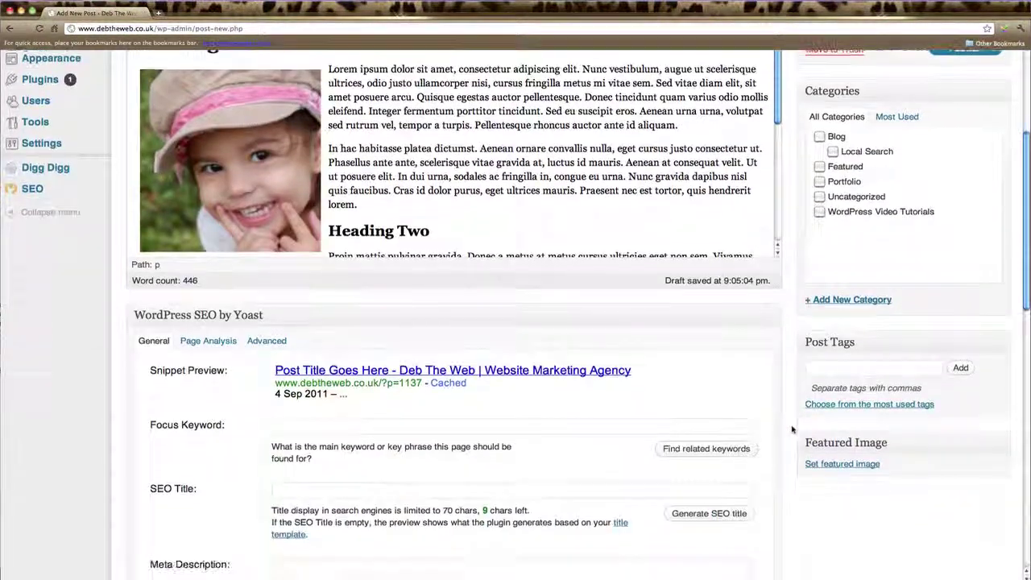
pyautogui.scroll(-2, 792, 430)
pyautogui.scroll(-2, 792, 430)
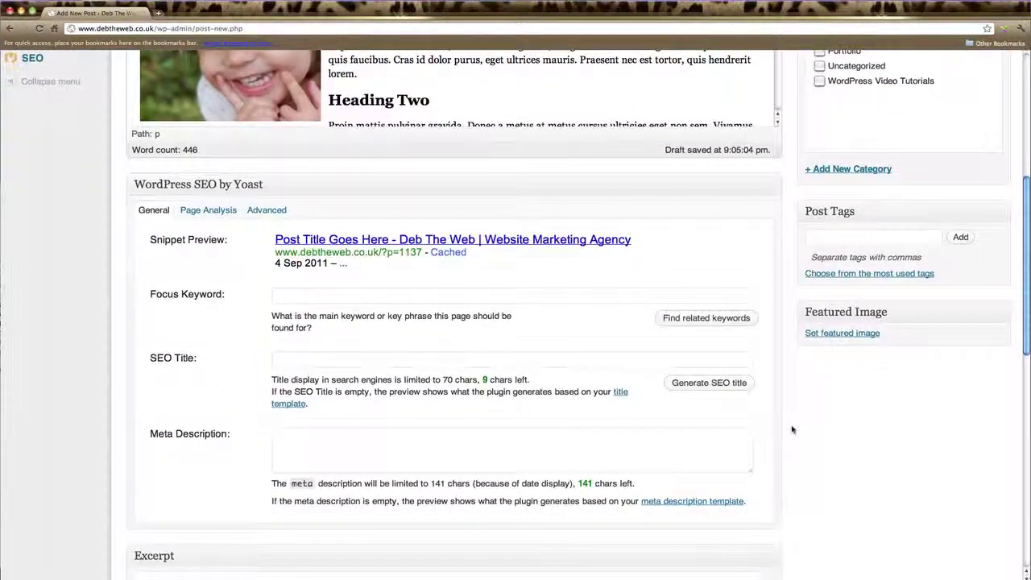
pyautogui.scroll(-2, 792, 430)
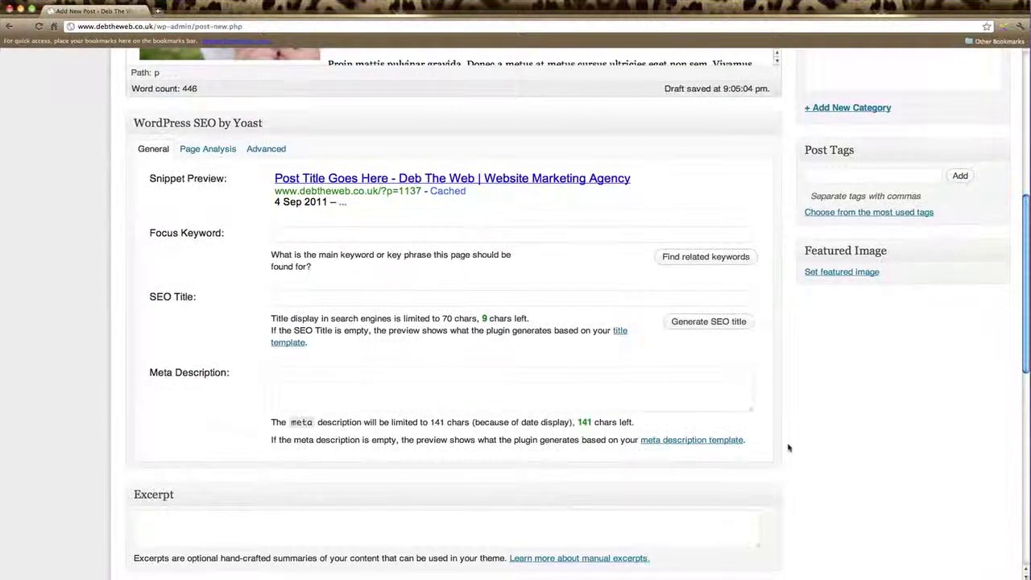
pyautogui.scroll(-1, 789, 450)
pyautogui.scroll(-1, 789, 448)
pyautogui.scroll(-2, 789, 448)
pyautogui.scroll(-1, 789, 448)
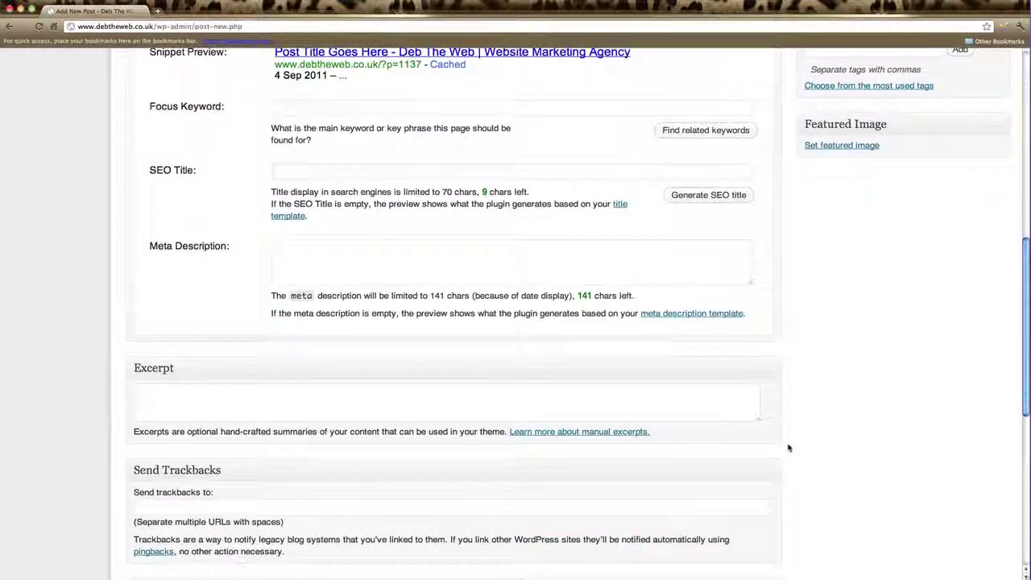
pyautogui.scroll(-2, 789, 448)
pyautogui.scroll(-1, 789, 448)
pyautogui.scroll(-2, 789, 448)
pyautogui.scroll(-1, 789, 448)
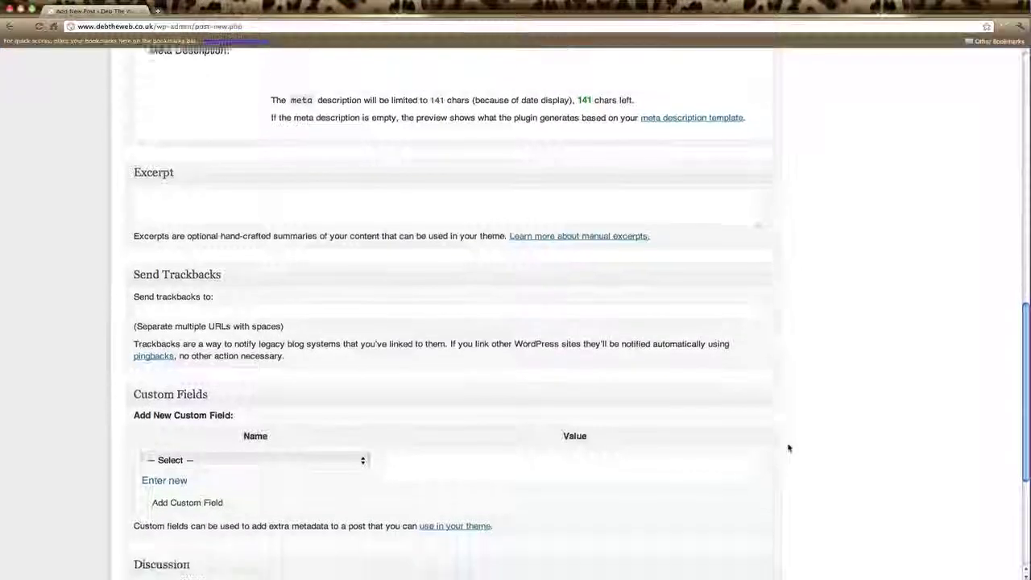
pyautogui.scroll(-1, 789, 448)
pyautogui.scroll(-2, 788, 448)
pyautogui.scroll(-3, 789, 448)
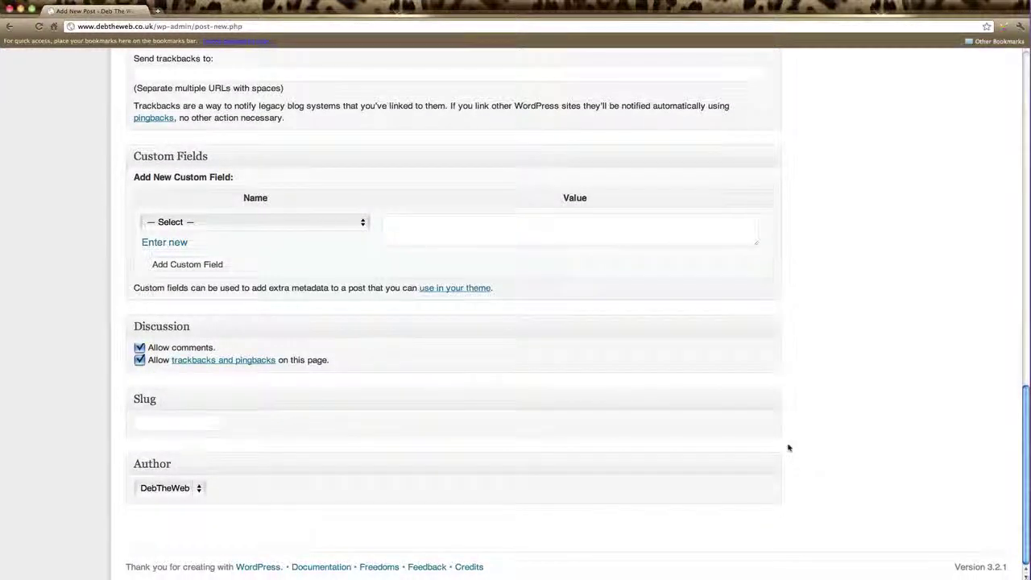
pyautogui.scroll(3, 789, 448)
pyautogui.scroll(5, 789, 448)
pyautogui.scroll(4, 788, 448)
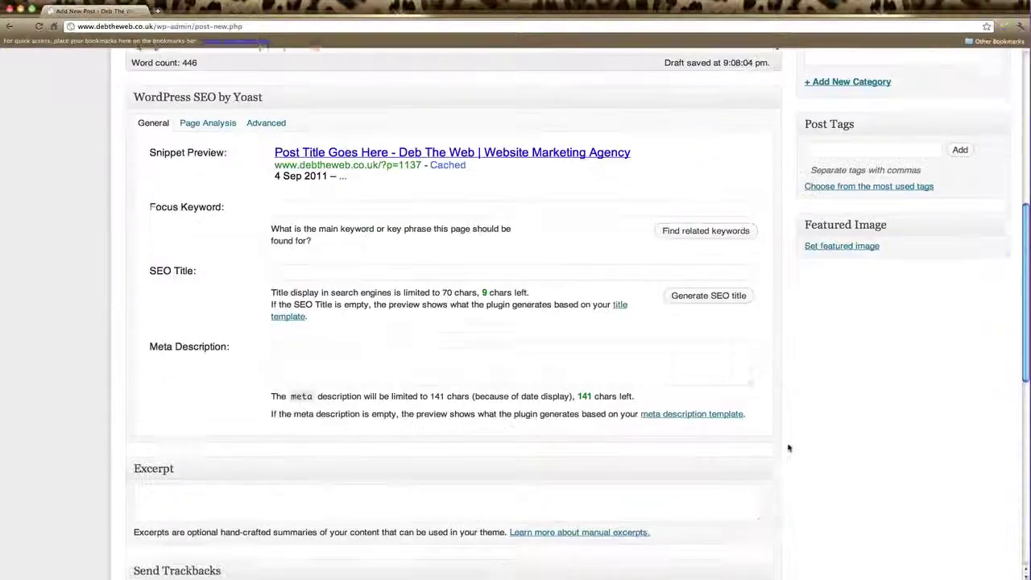
pyautogui.scroll(2, 789, 448)
pyautogui.scroll(3, 789, 448)
pyautogui.scroll(2, 789, 448)
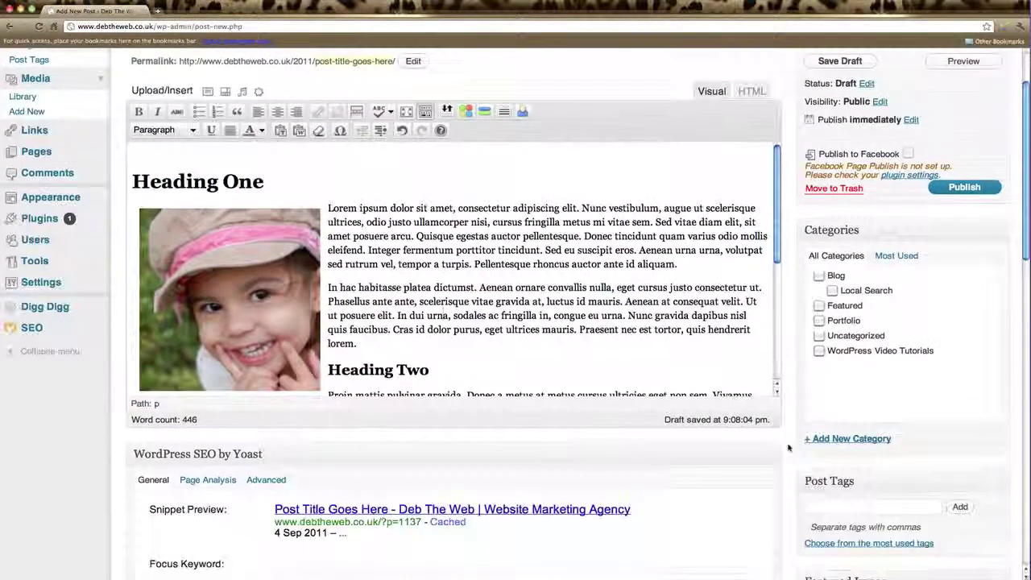
# - Tick the Featured category and scroll down to the Post Tags panel
pyautogui.scroll(2, 788, 448)
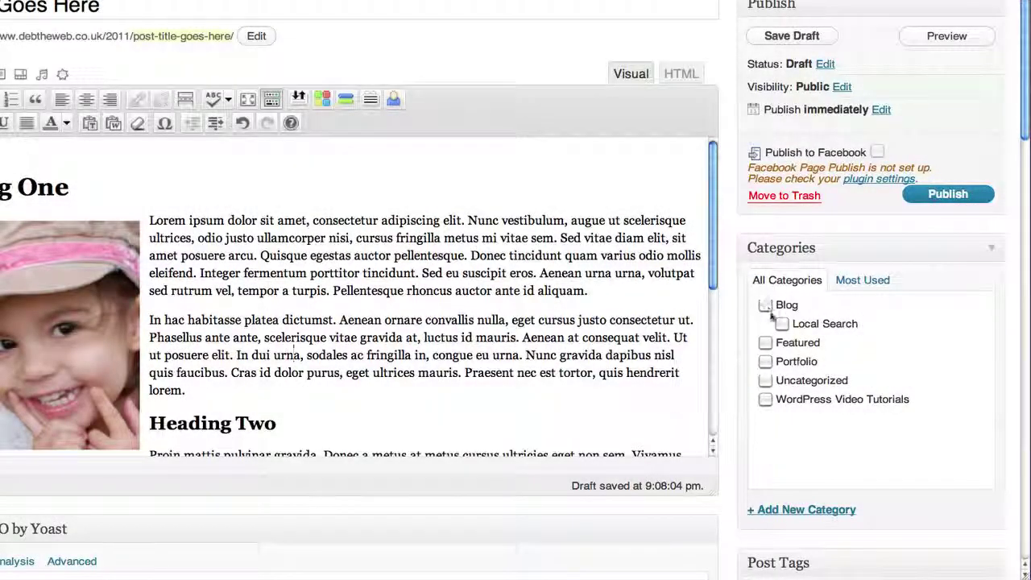
pyautogui.click(791, 409)
pyautogui.click(765, 342)
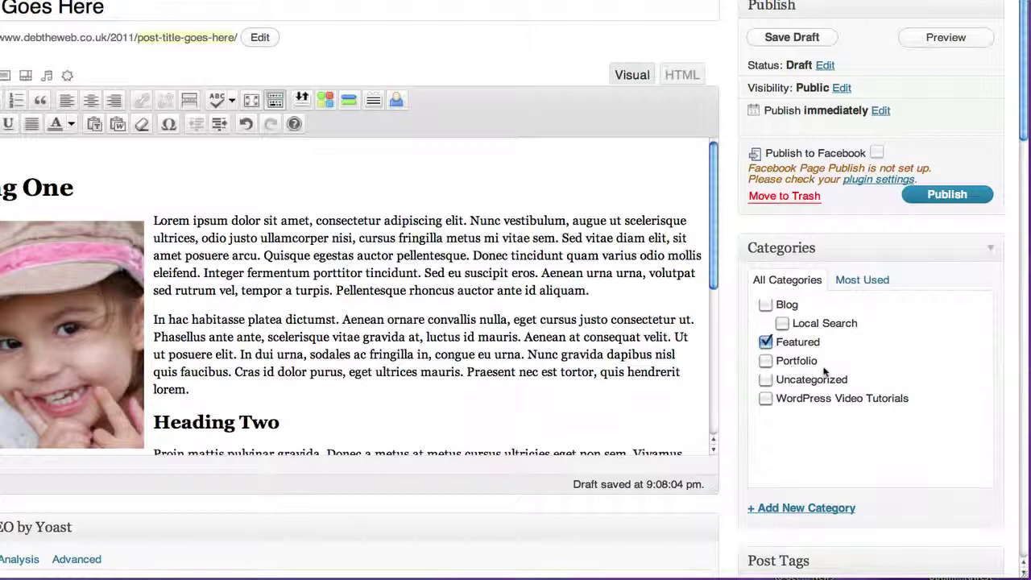
pyautogui.scroll(-1, 823, 371)
pyautogui.scroll(-2, 824, 370)
pyautogui.scroll(-1, 823, 370)
pyautogui.scroll(-2, 824, 370)
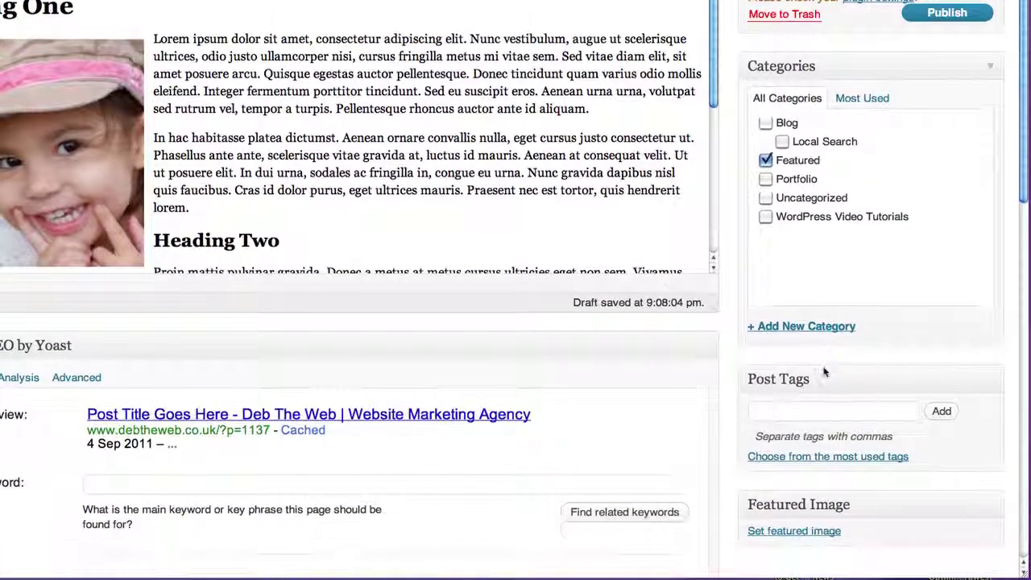
pyautogui.scroll(-1, 823, 371)
pyautogui.scroll(-3, 824, 370)
pyautogui.scroll(-2, 830, 369)
pyautogui.scroll(-1, 846, 216)
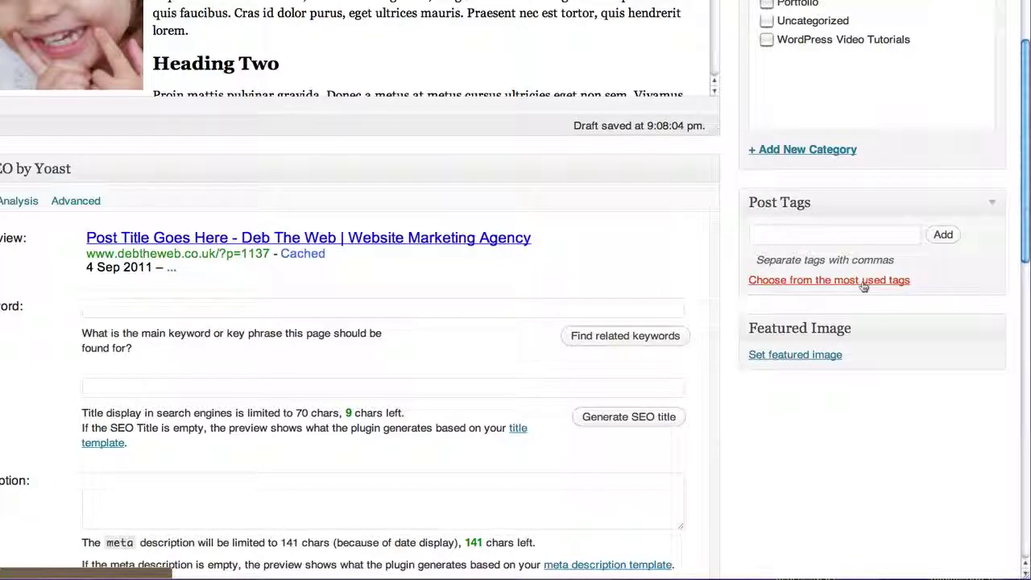
# - Add the tag 'new ideas' to the post in the Post Tags box
pyautogui.click(864, 282)
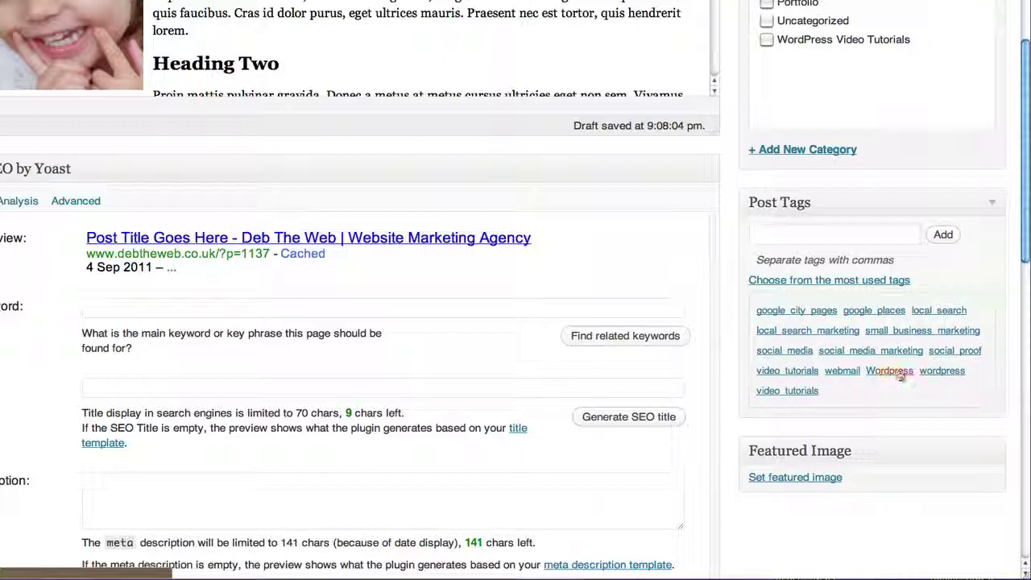
pyautogui.click(816, 237)
pyautogui.write('new idead')
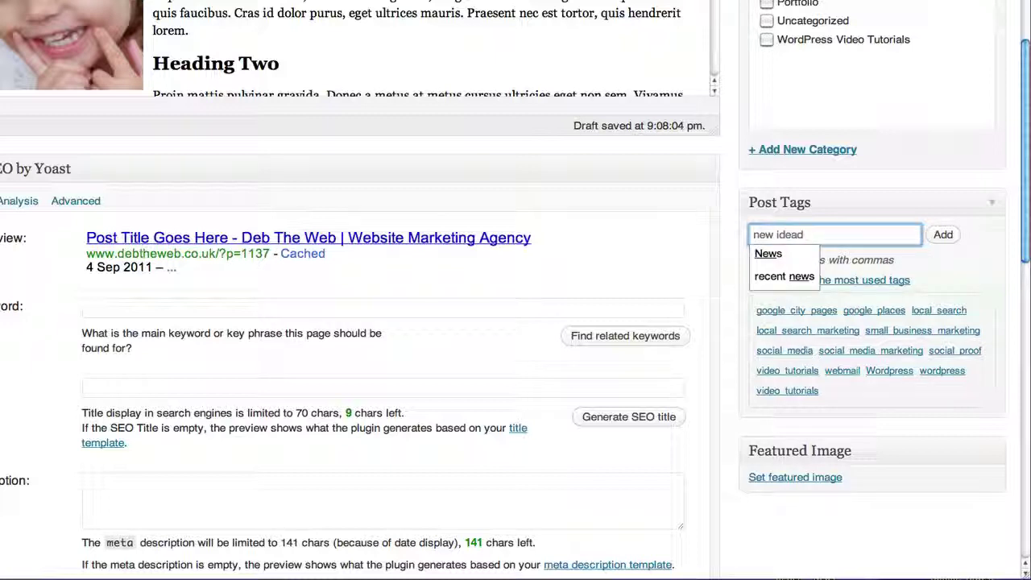
pyautogui.press('BackSpace')
pyautogui.write('s')
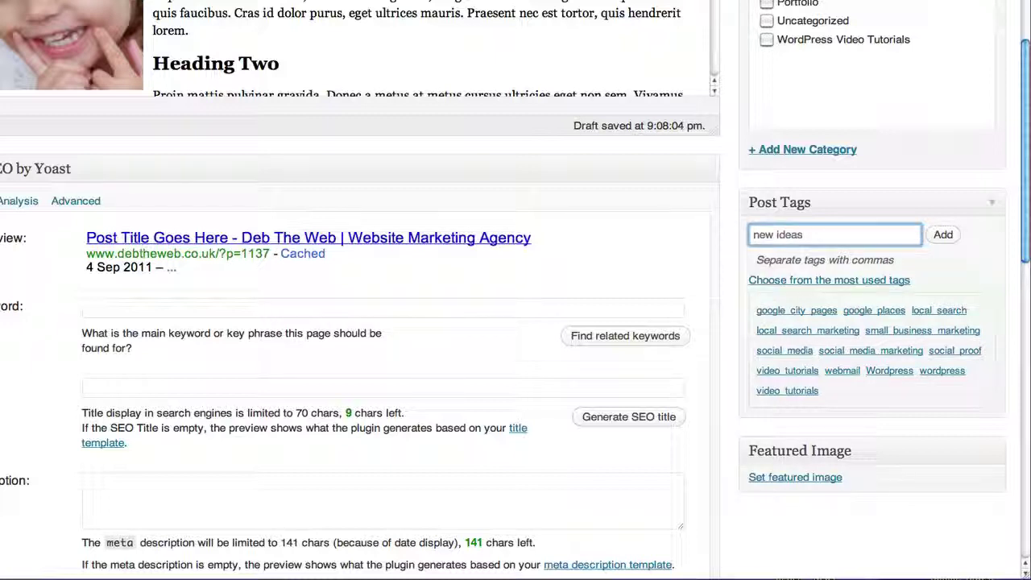
pyautogui.click(945, 236)
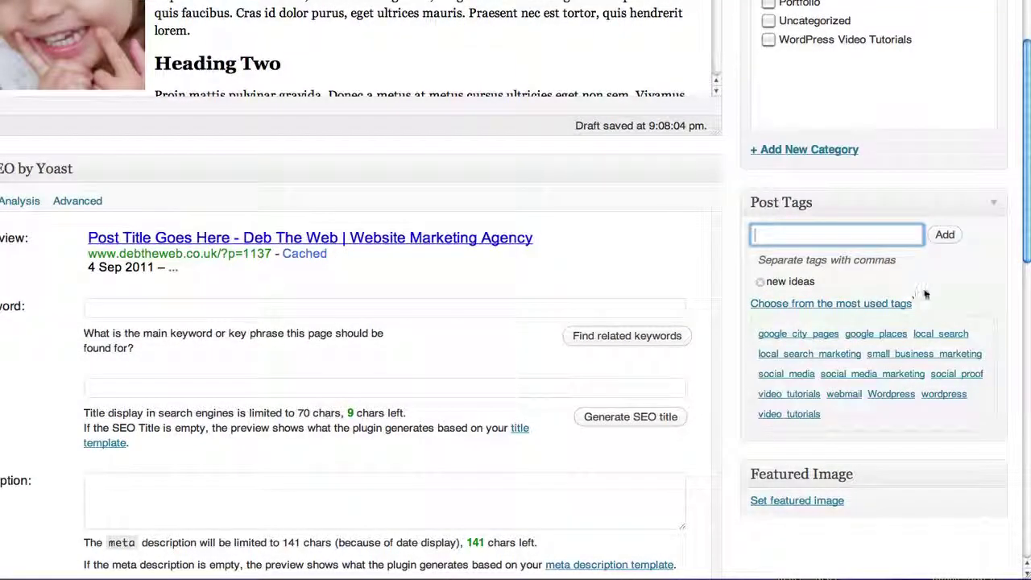
pyautogui.scroll(-5, 925, 290)
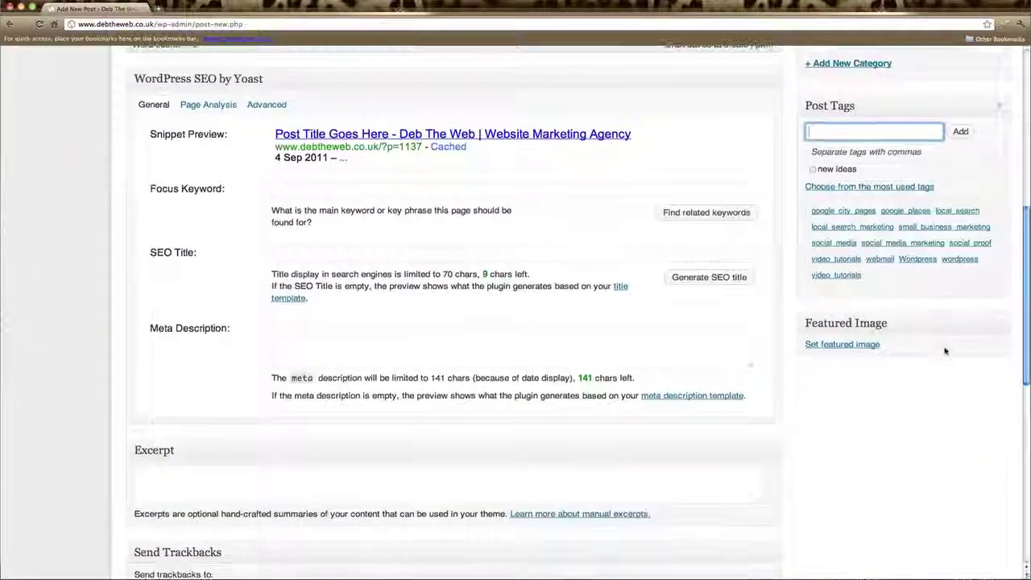
pyautogui.scroll(4, 946, 352)
pyautogui.scroll(5, 945, 351)
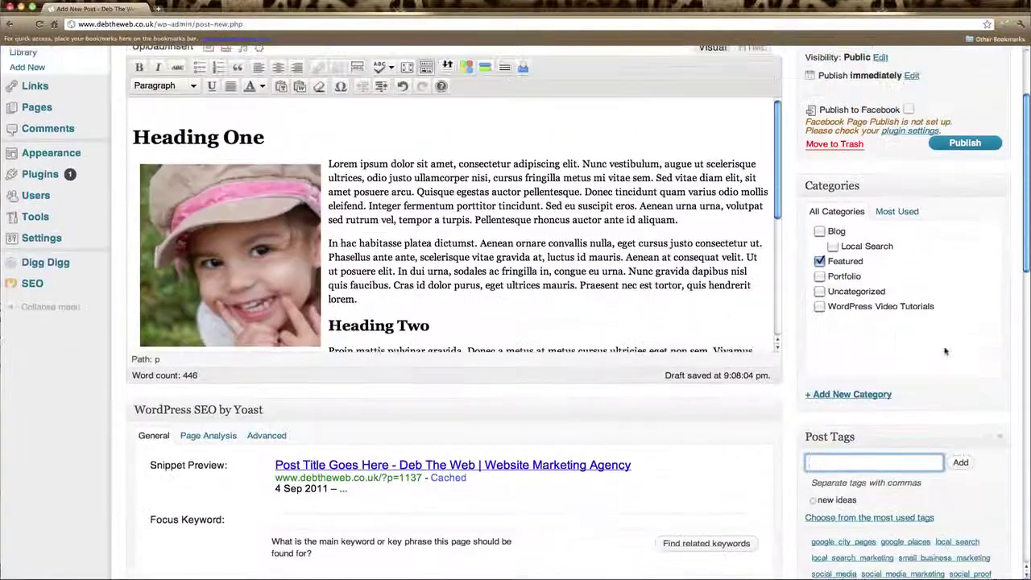
pyautogui.scroll(3, 945, 351)
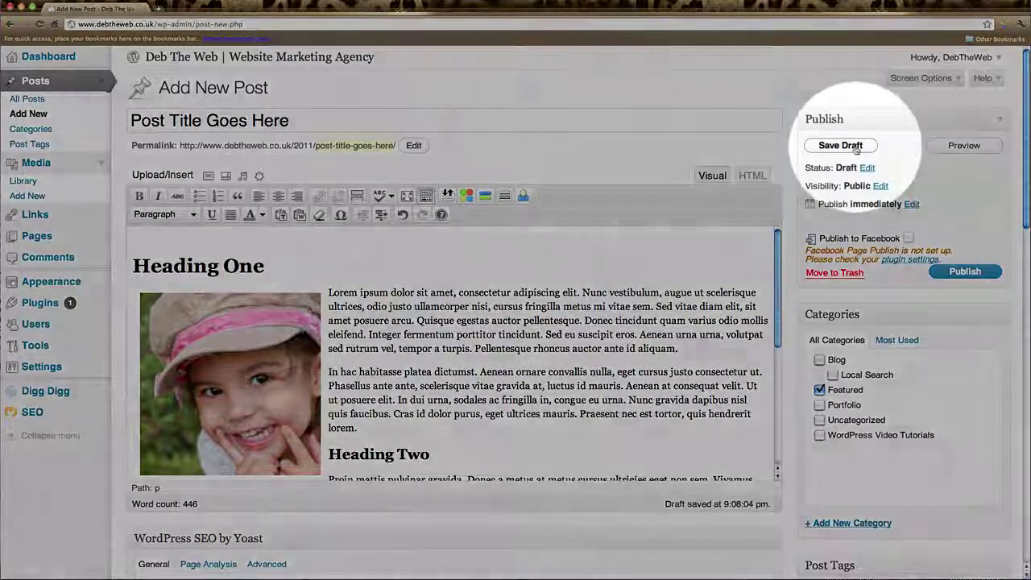
# - Save 'Post Title Goes Here' as a draft, publish it, and view the live post
pyautogui.click(859, 145)
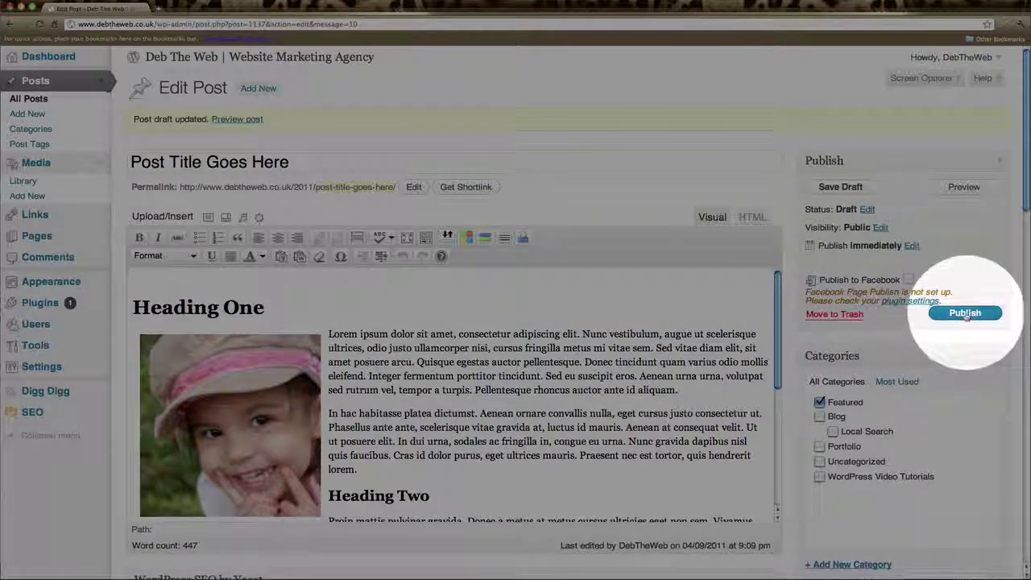
pyautogui.click(967, 316)
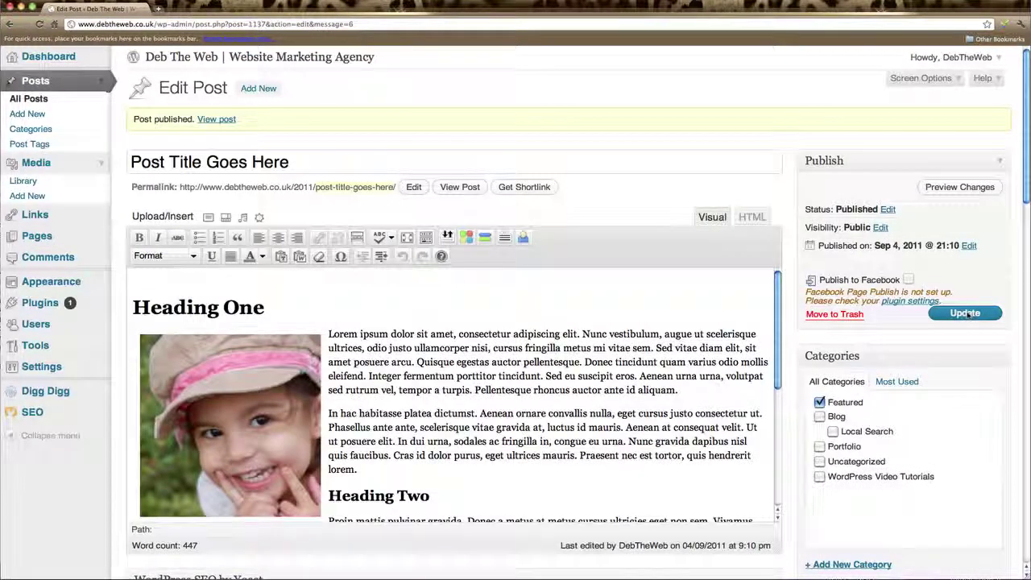
pyautogui.click(468, 190)
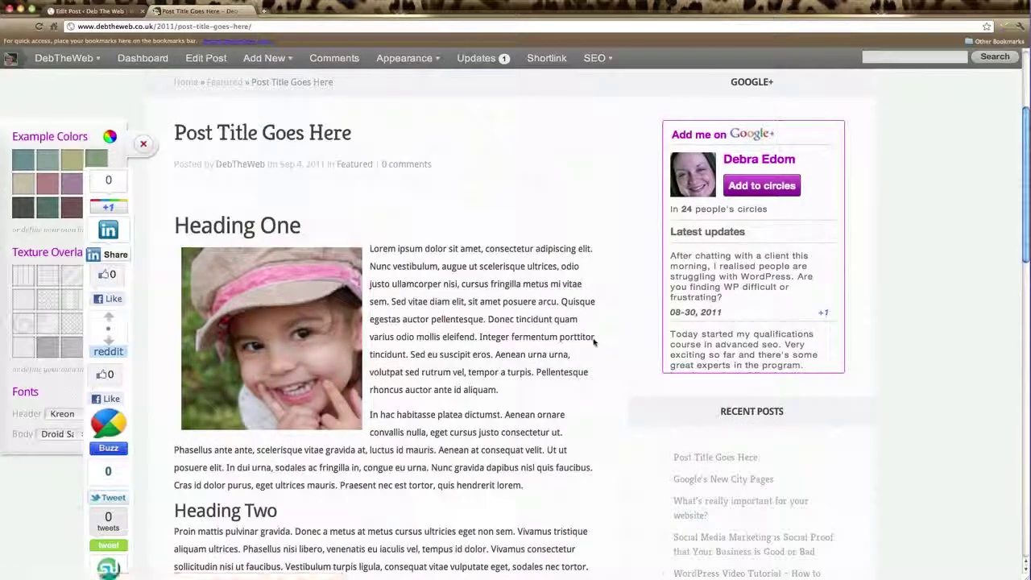
pyautogui.scroll(-1, 594, 342)
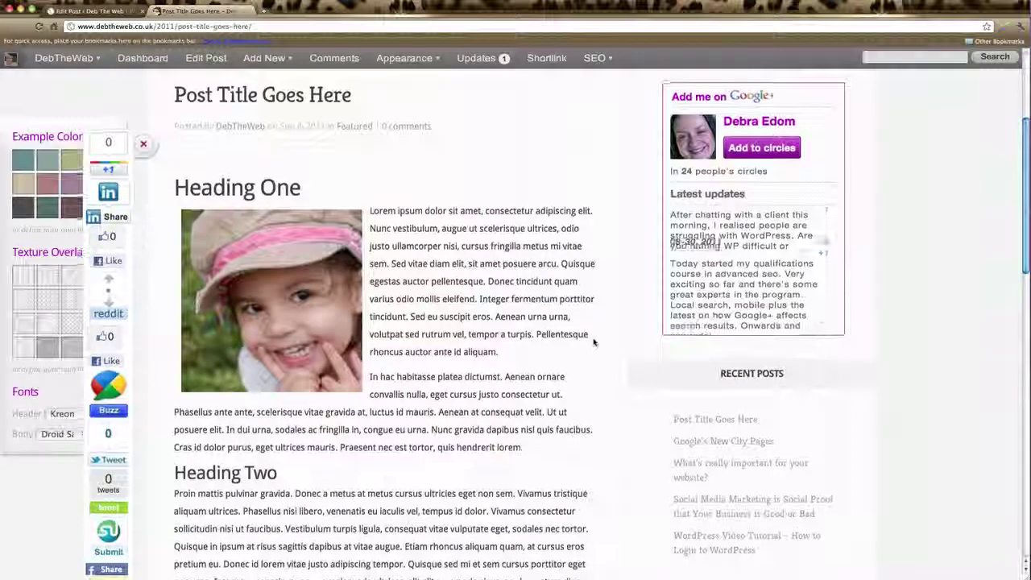
pyautogui.scroll(-3, 594, 342)
pyautogui.scroll(-1, 594, 342)
pyautogui.scroll(-2, 594, 341)
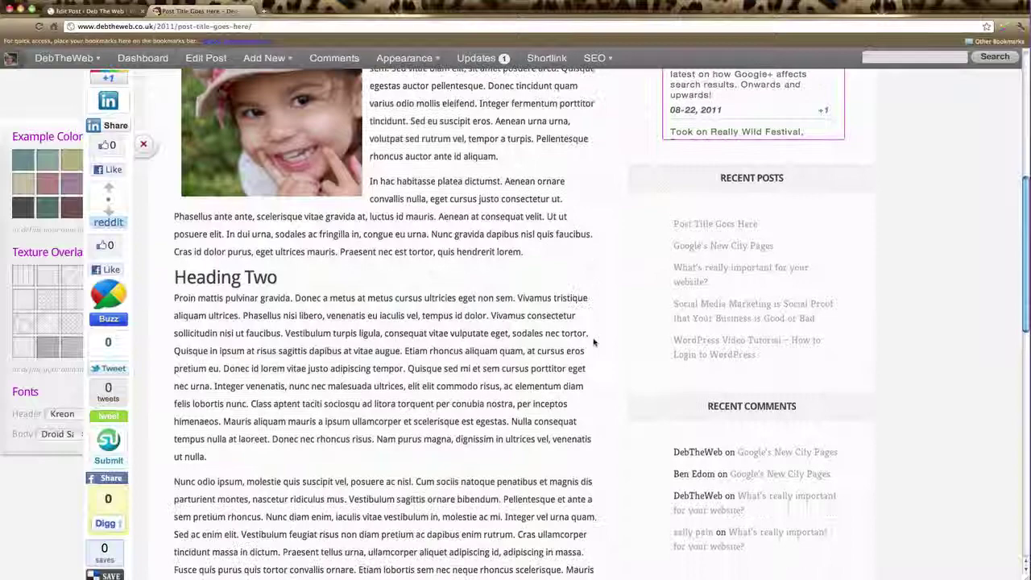
pyautogui.scroll(3, 594, 342)
pyautogui.scroll(1, 593, 341)
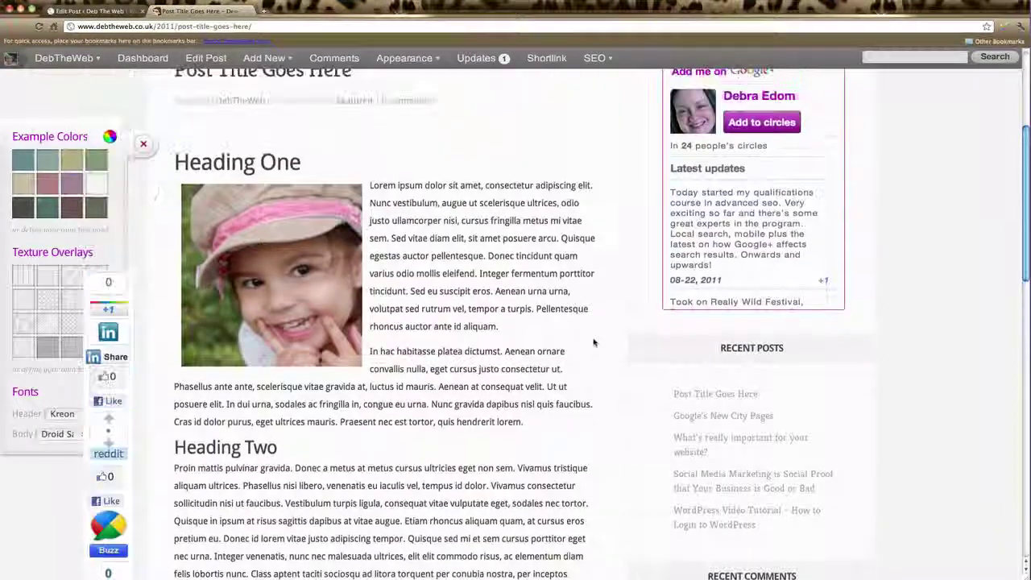
pyautogui.scroll(3, 594, 342)
pyautogui.scroll(2, 594, 341)
pyautogui.scroll(3, 594, 343)
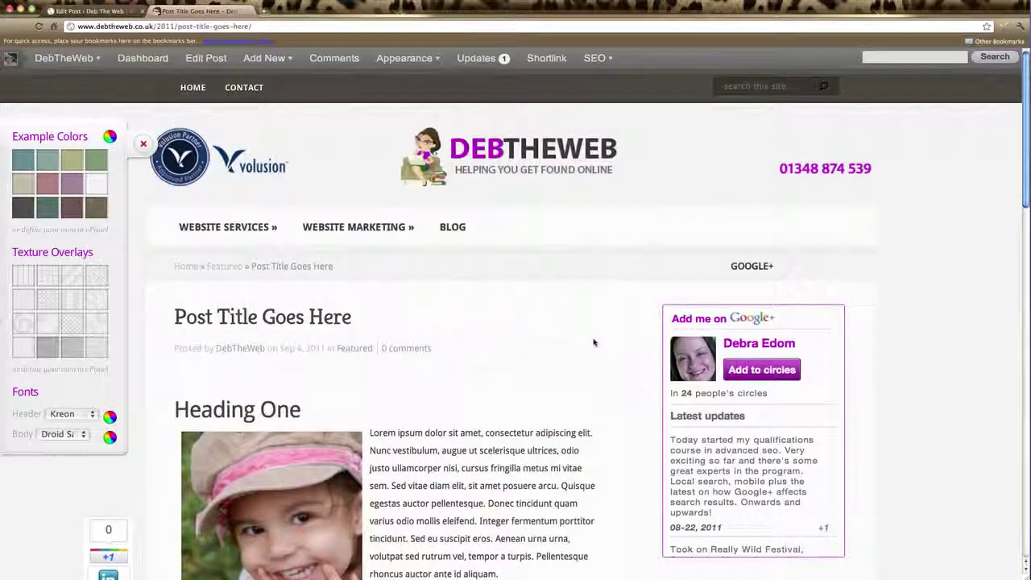
pyautogui.click(88, 10)
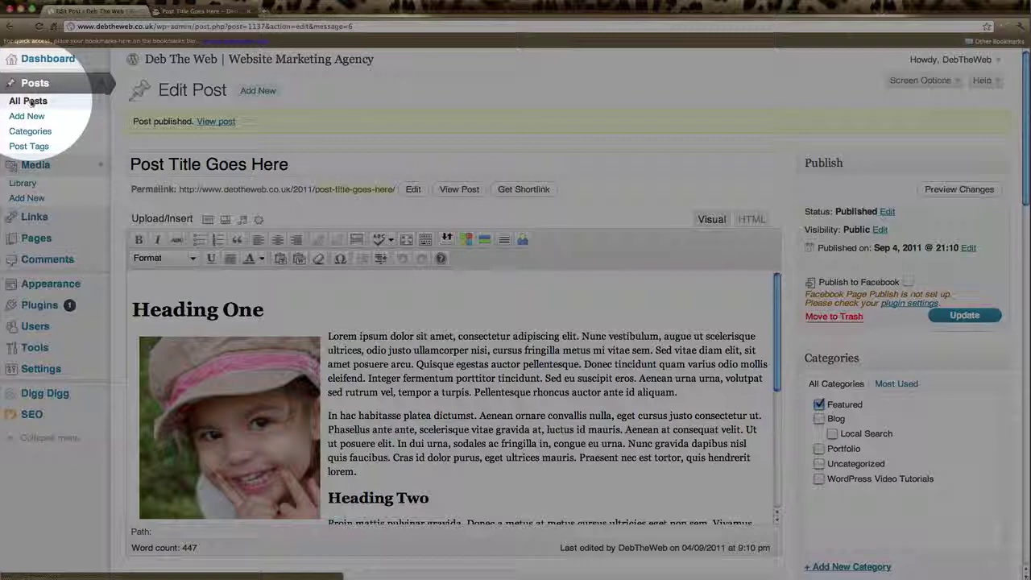
pyautogui.click(29, 101)
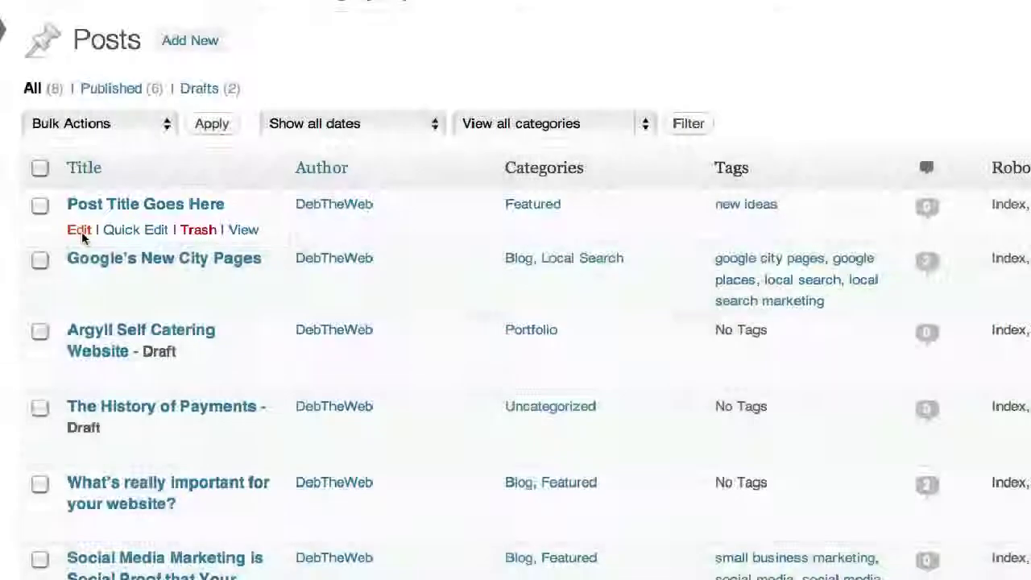
pyautogui.click(82, 231)
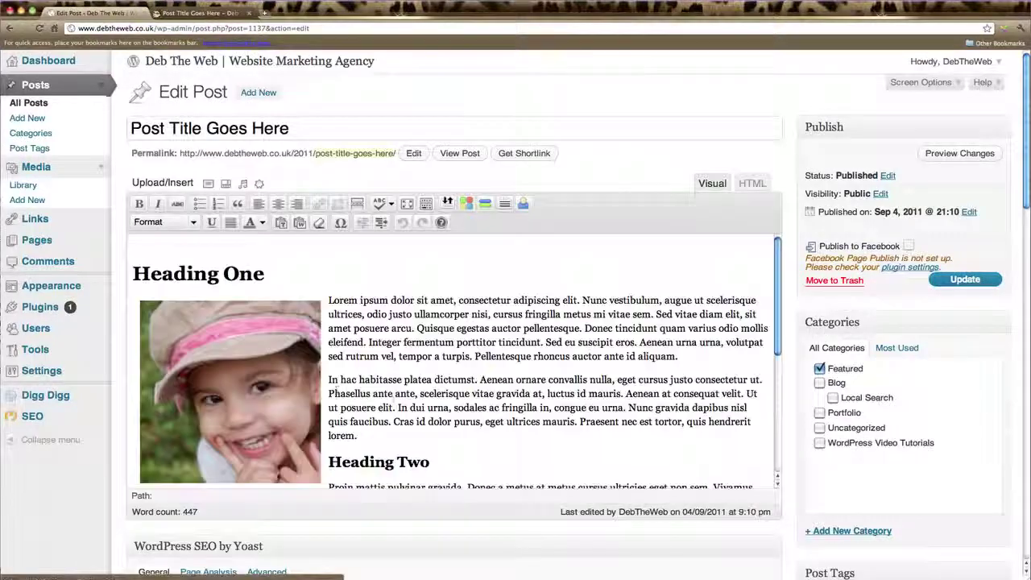